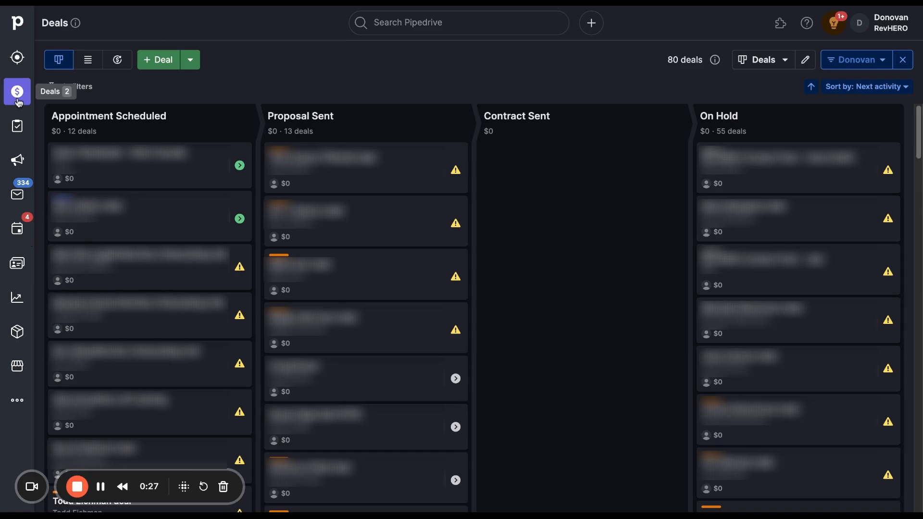
# Open the activities and compare their calendar view with the list view, including the columns for linked deals and contacts
pyautogui.click(19, 236)
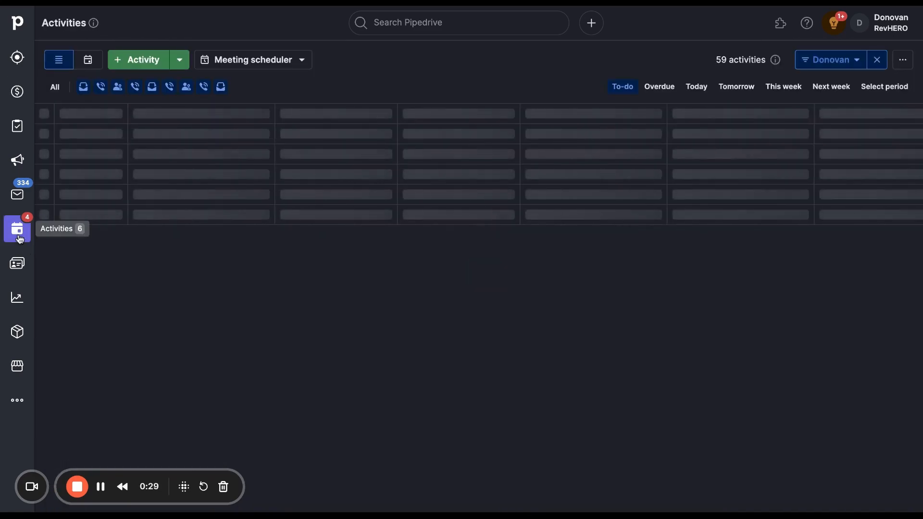
pyautogui.click(89, 63)
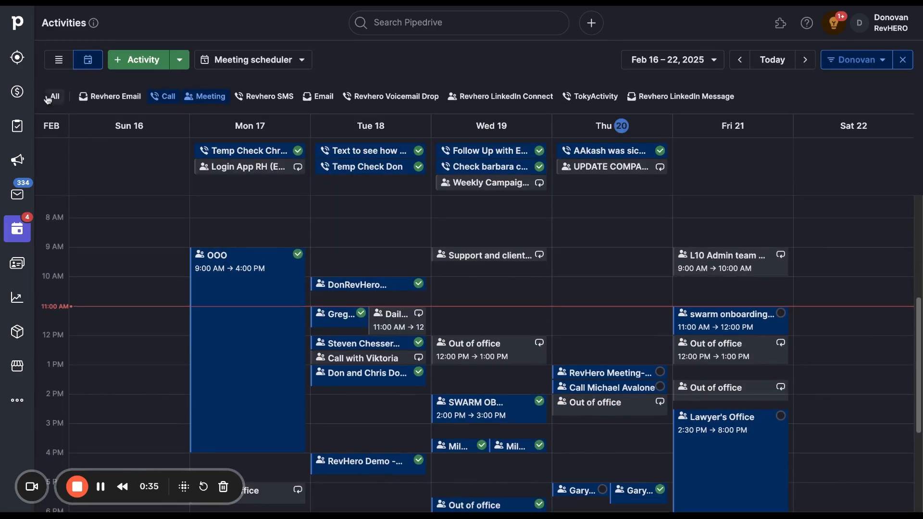
pyautogui.click(60, 64)
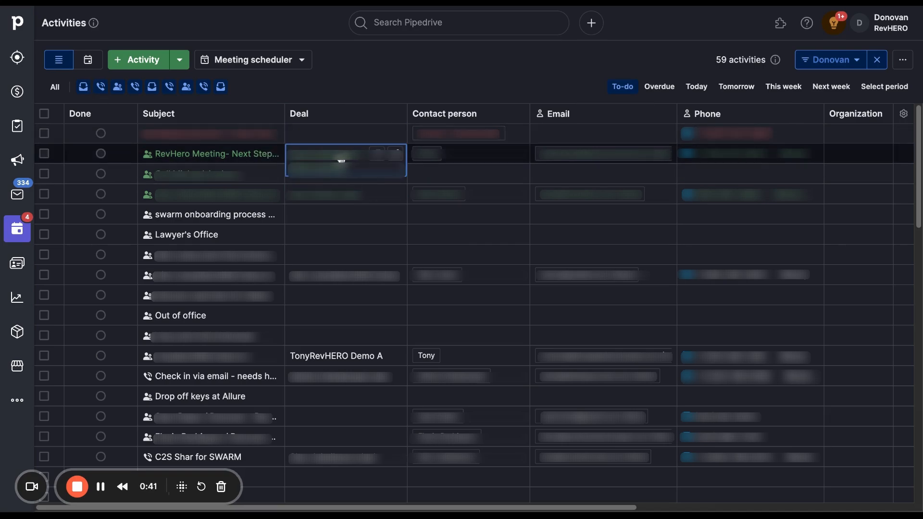
pyautogui.moveTo(335, 149)
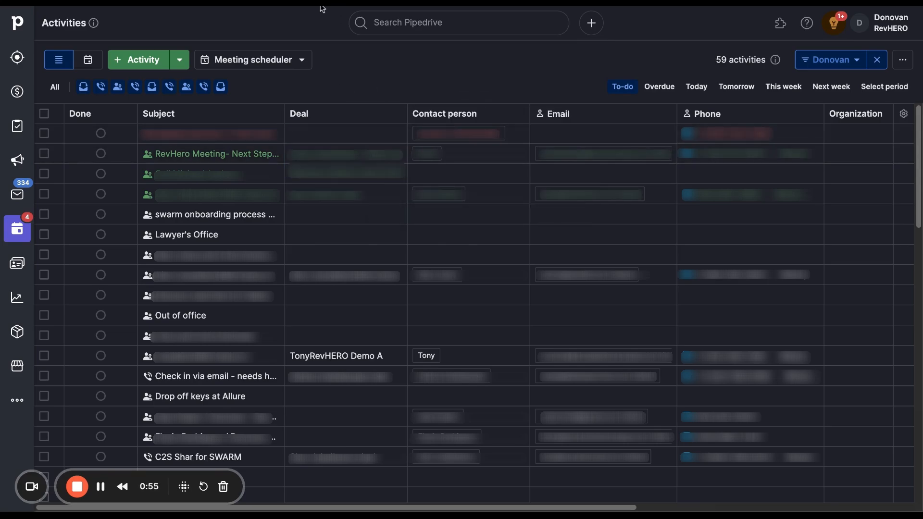
# Open the Orkin Canada deal from the recently viewed search suggestions
pyautogui.click(435, 22)
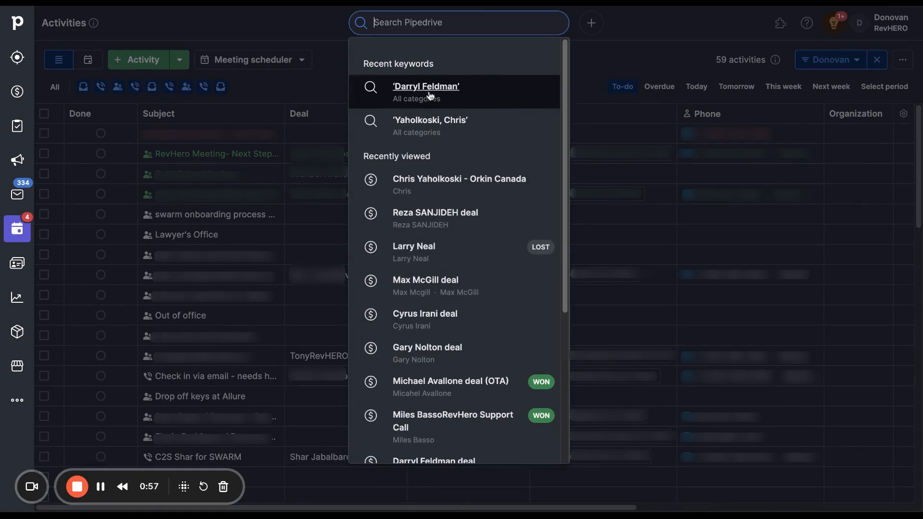
pyautogui.click(452, 182)
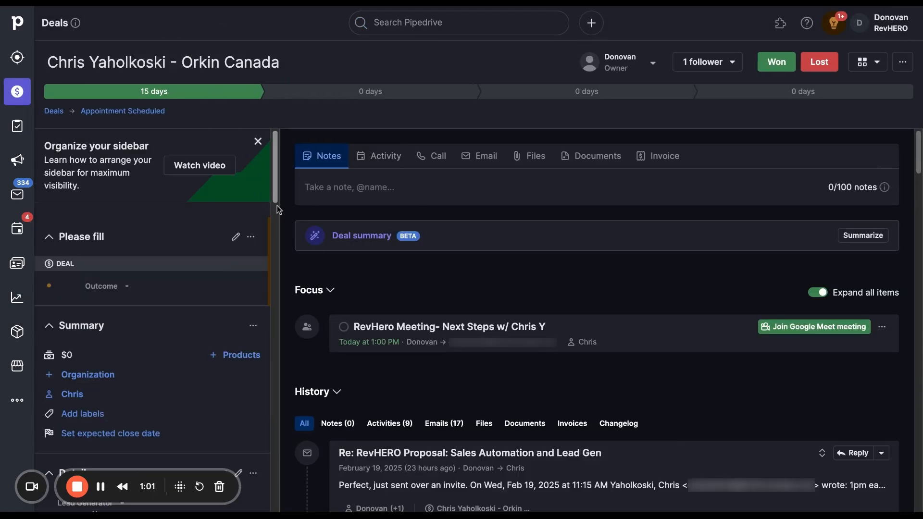
# Review the deal's note editor and its new activity form with the Meeting type selected
pyautogui.click(353, 193)
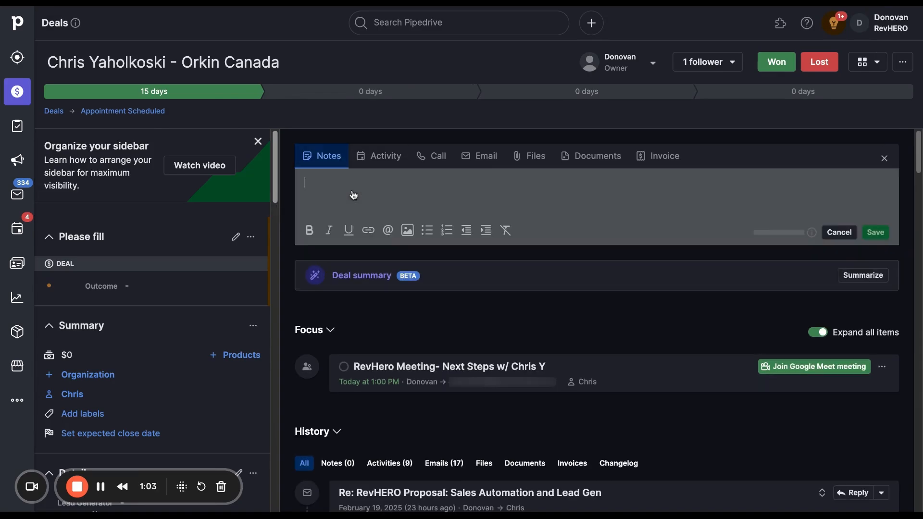
pyautogui.click(380, 156)
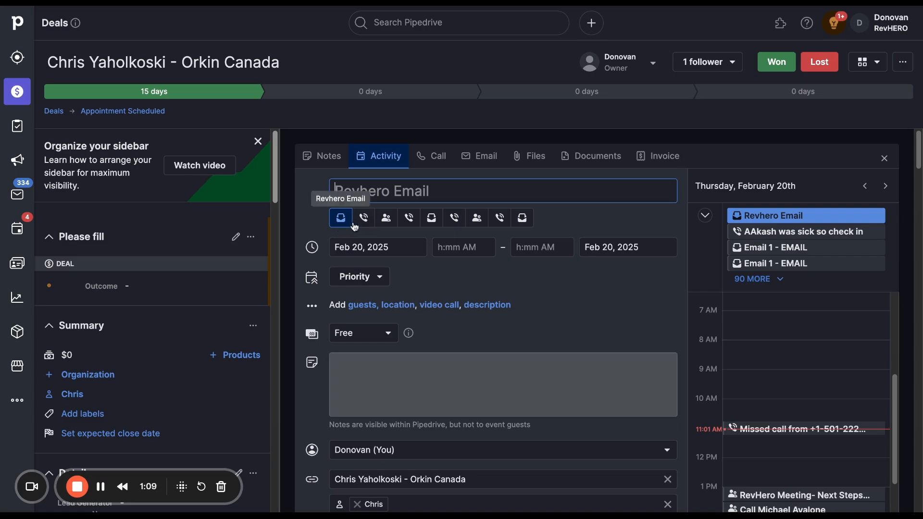
pyautogui.click(387, 222)
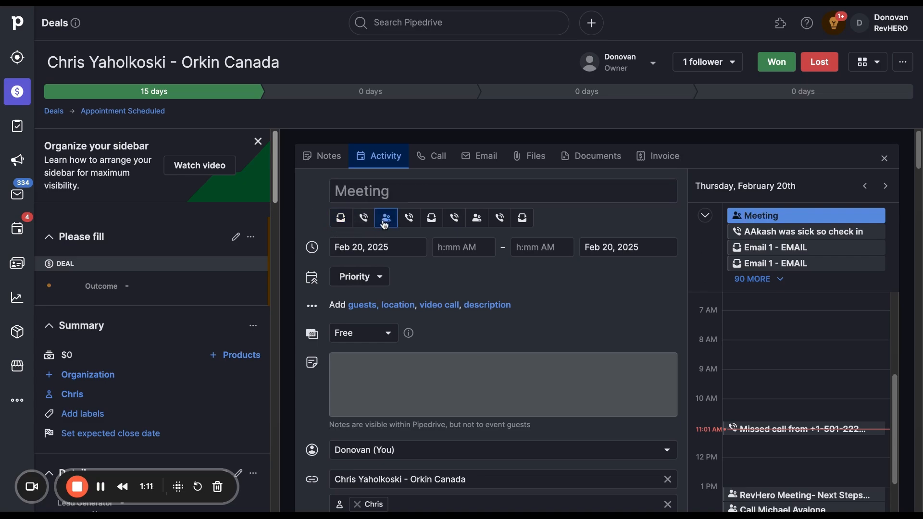
pyautogui.scroll(-2, 356, 395)
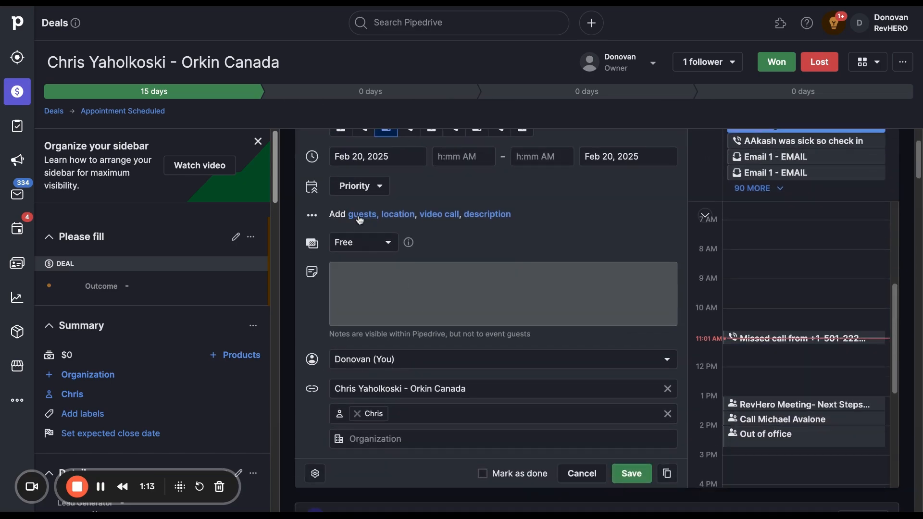
pyautogui.scroll(2, 480, 274)
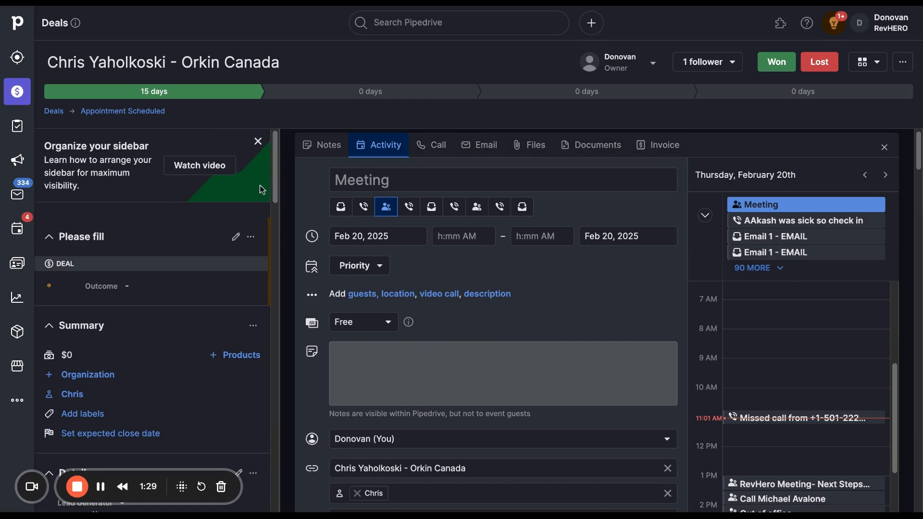
pyautogui.click(321, 144)
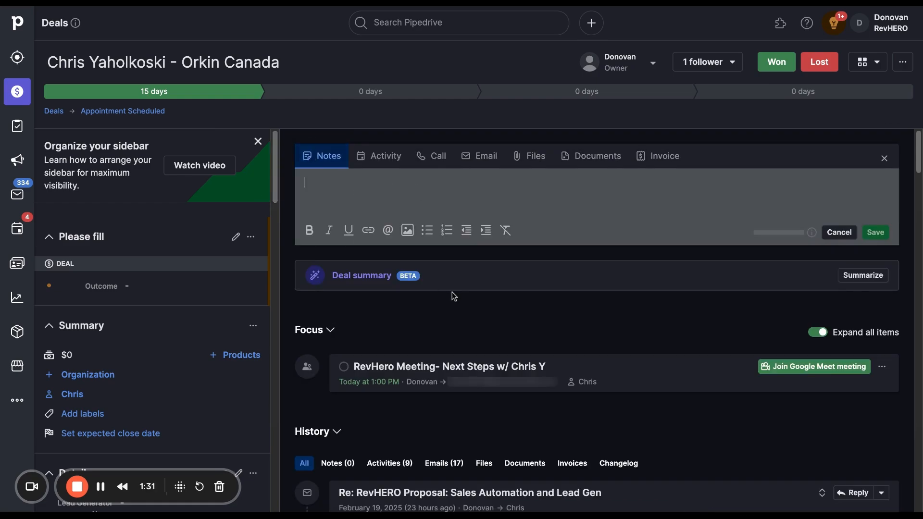
# Examine the deal's focus items and its history of emails, voicemail drops and stage changes
pyautogui.scroll(-2, 454, 297)
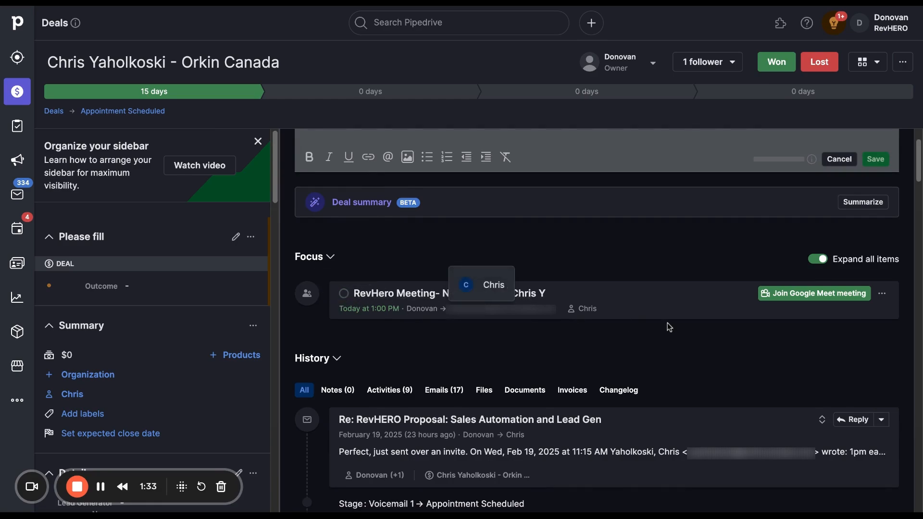
pyautogui.scroll(-3, 670, 328)
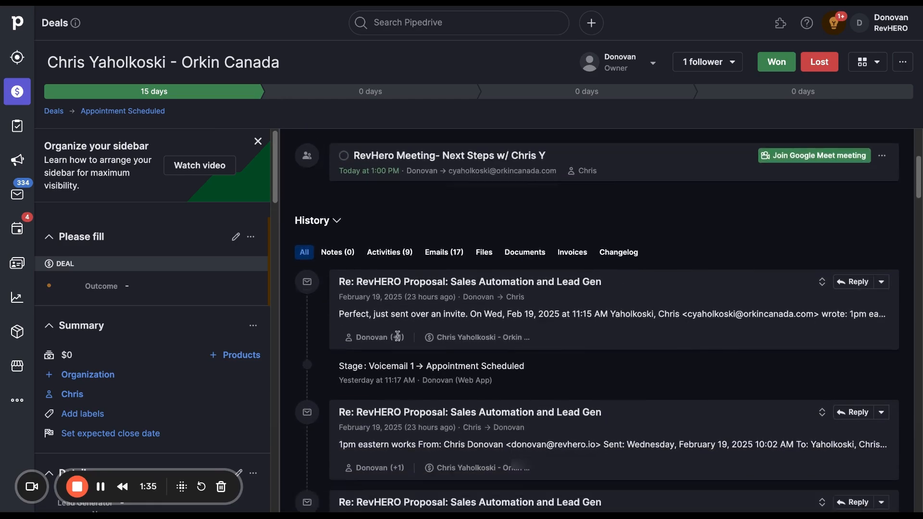
pyautogui.scroll(-2, 398, 336)
pyautogui.scroll(-2, 397, 336)
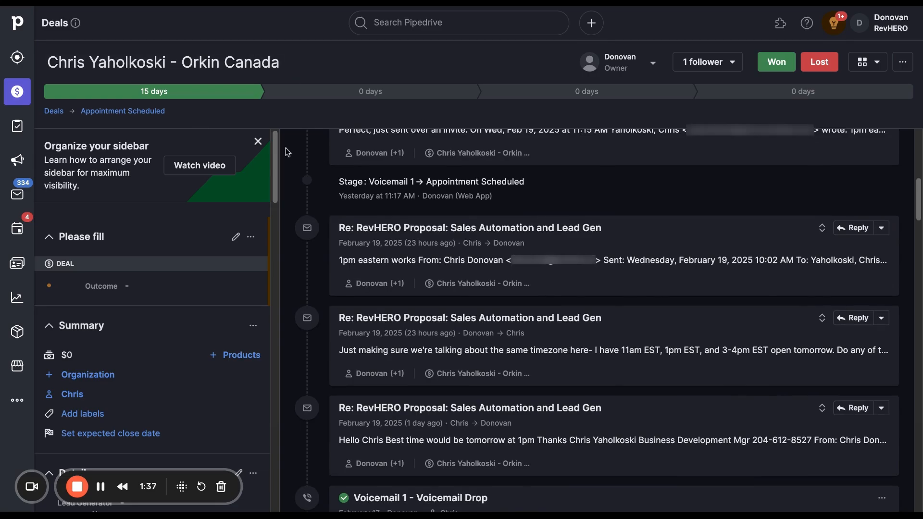
pyautogui.scroll(-4, 499, 348)
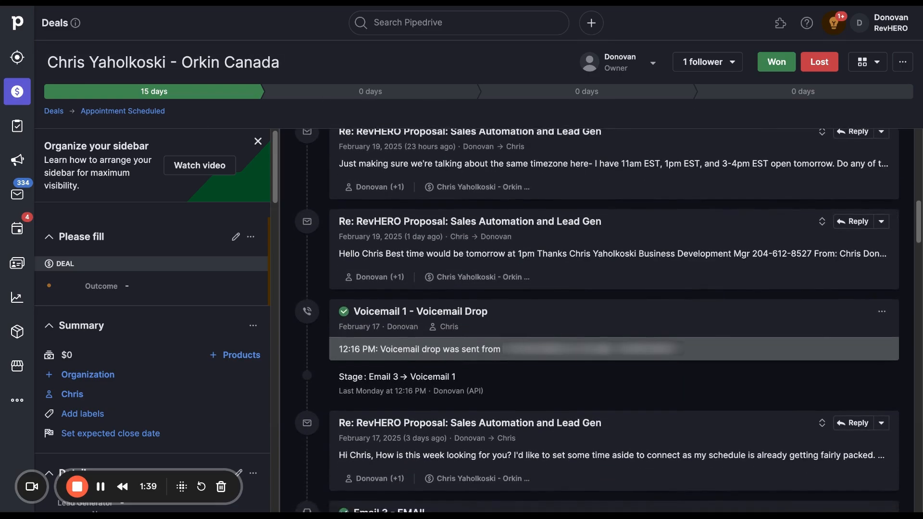
pyautogui.scroll(-5, 484, 378)
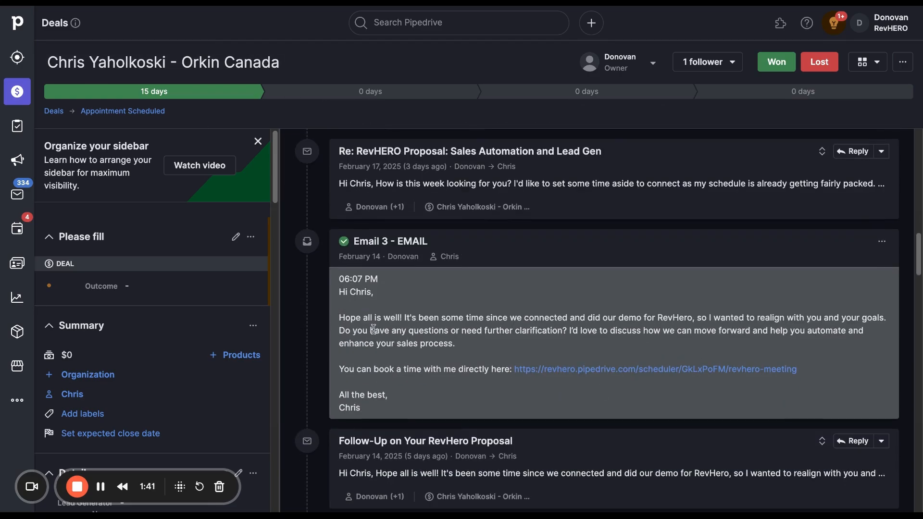
pyautogui.scroll(3, 486, 359)
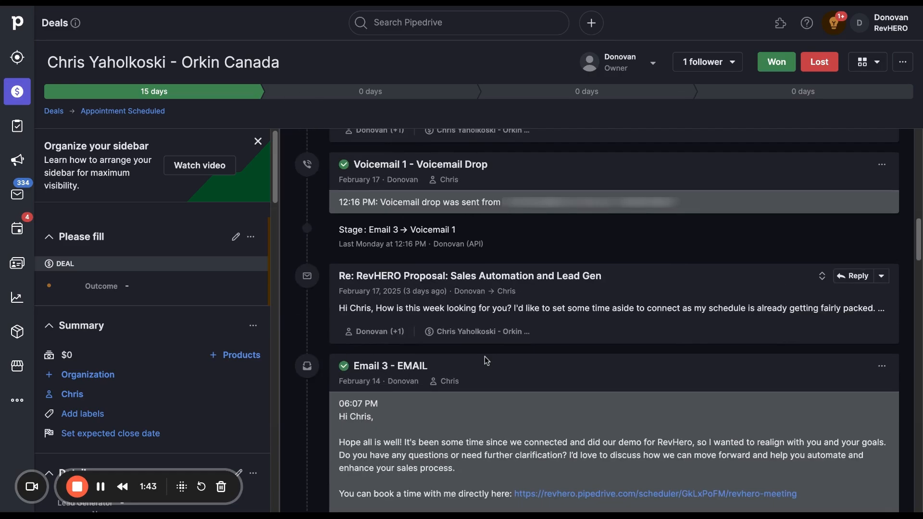
pyautogui.scroll(6, 485, 358)
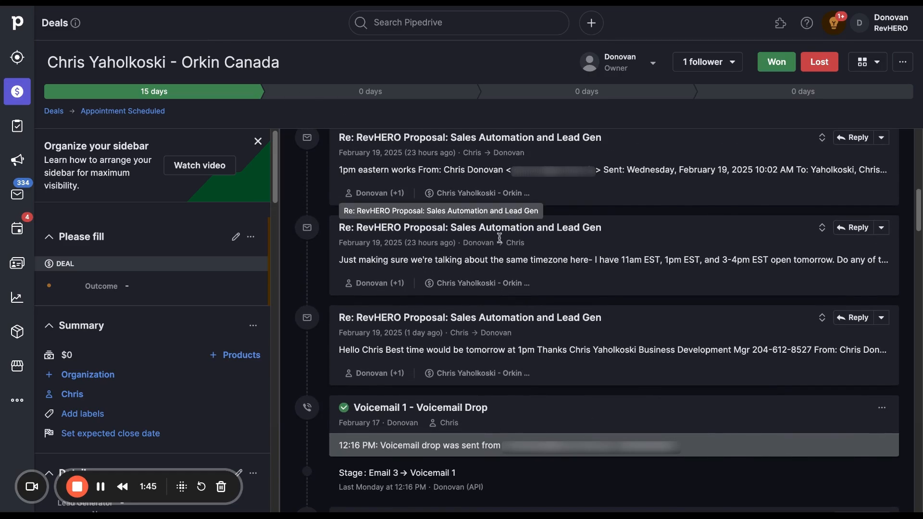
# Review the deal's detail fields, source, contact person, organization and products, and close the empty note editor
pyautogui.scroll(-5, 177, 313)
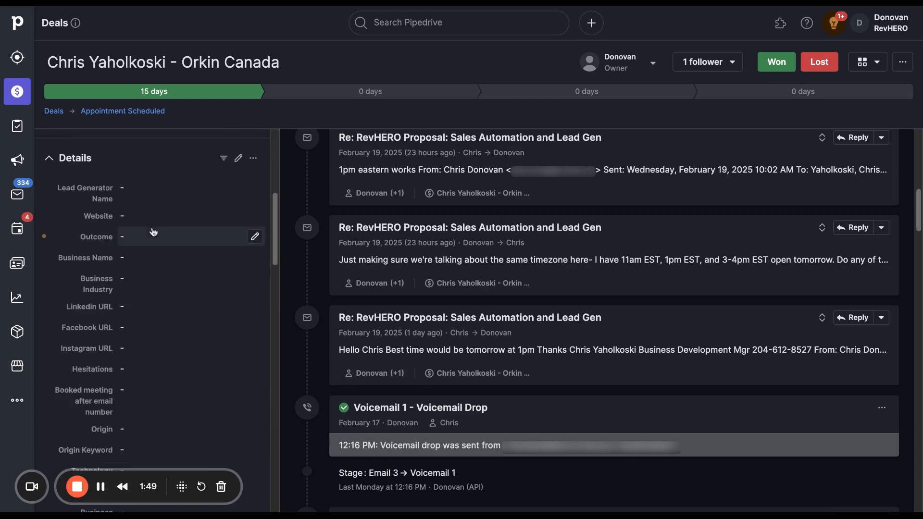
pyautogui.scroll(-1, 151, 292)
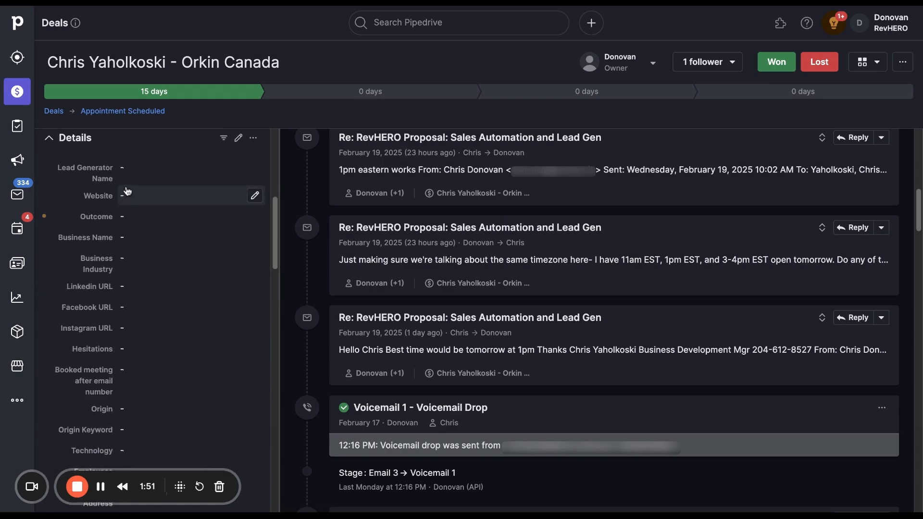
pyautogui.scroll(-12, 134, 186)
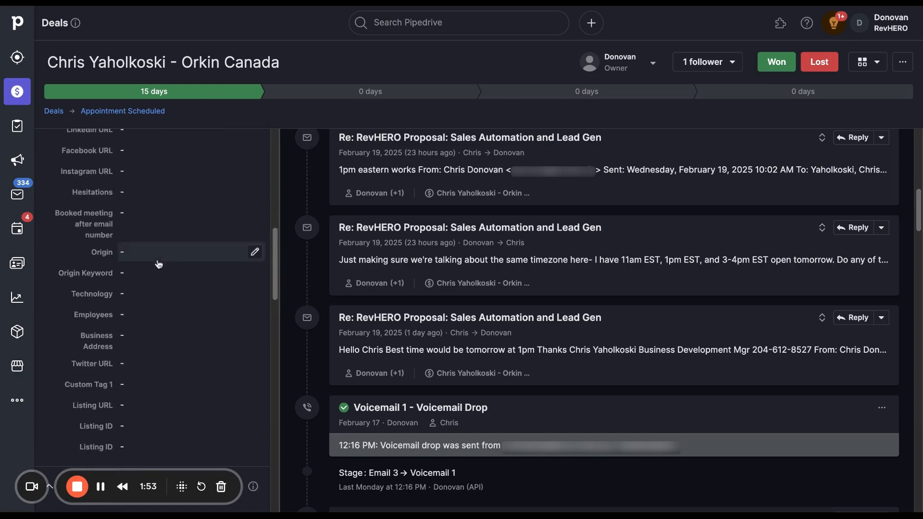
pyautogui.scroll(-8, 209, 376)
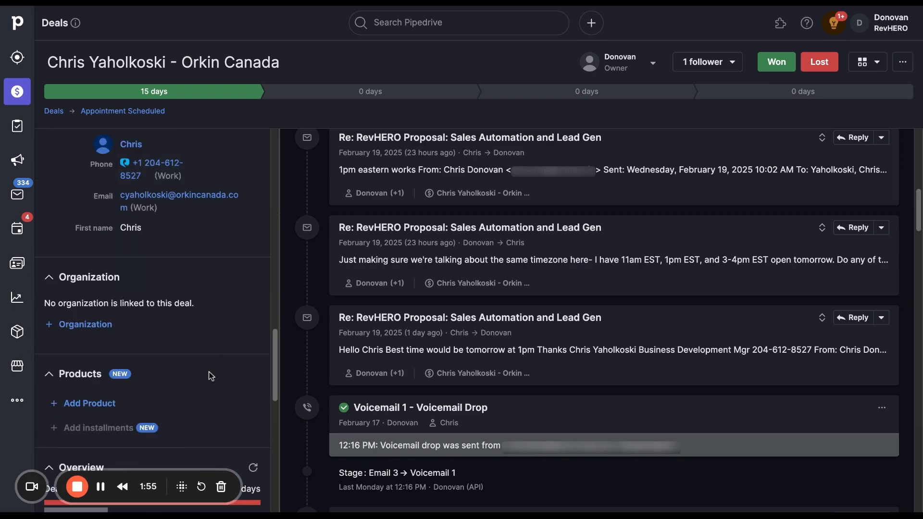
pyautogui.scroll(6, 227, 357)
pyautogui.scroll(8, 219, 351)
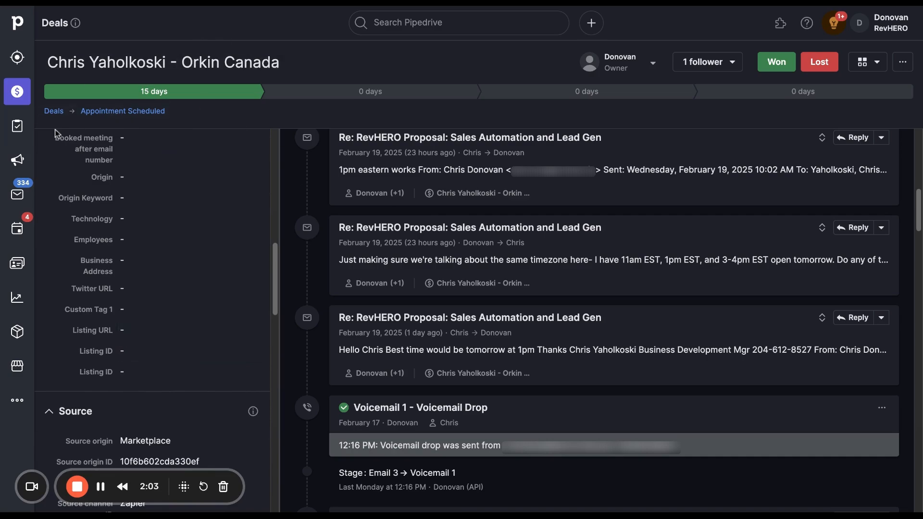
pyautogui.scroll(10, 439, 182)
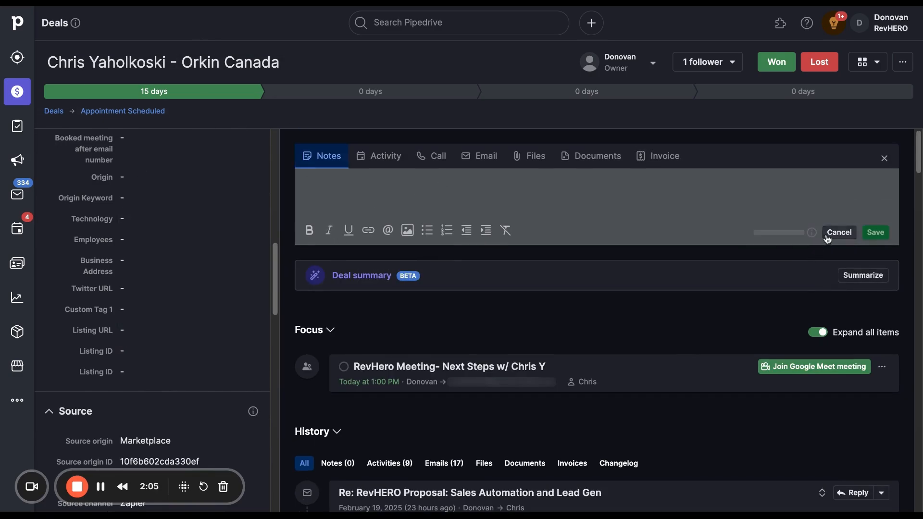
pyautogui.click(827, 237)
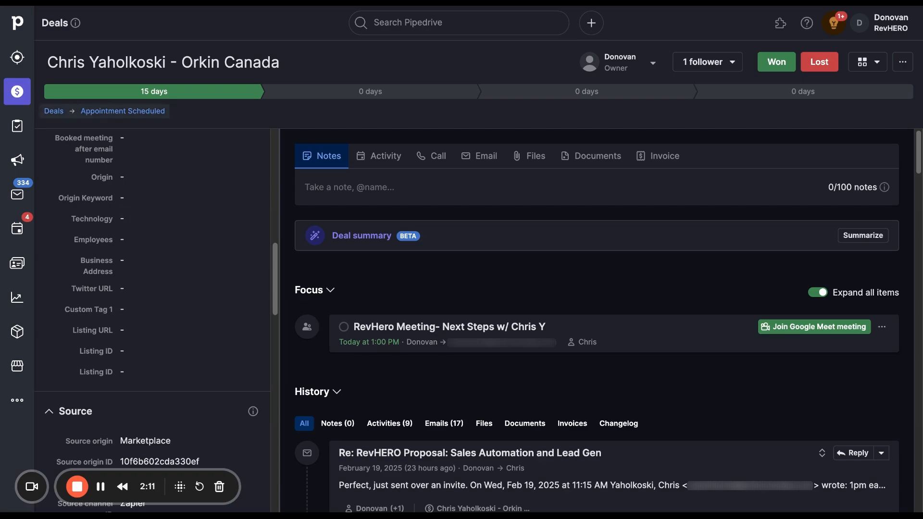
# Try to move the Orkin Canada deal to the Drip Campaign pipeline
pyautogui.scroll(10, 111, 202)
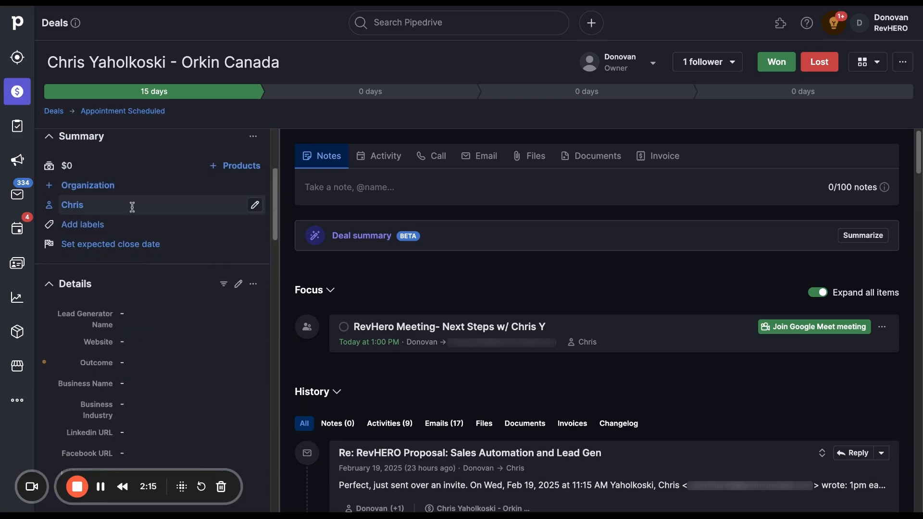
pyautogui.click(80, 117)
pyautogui.click(100, 141)
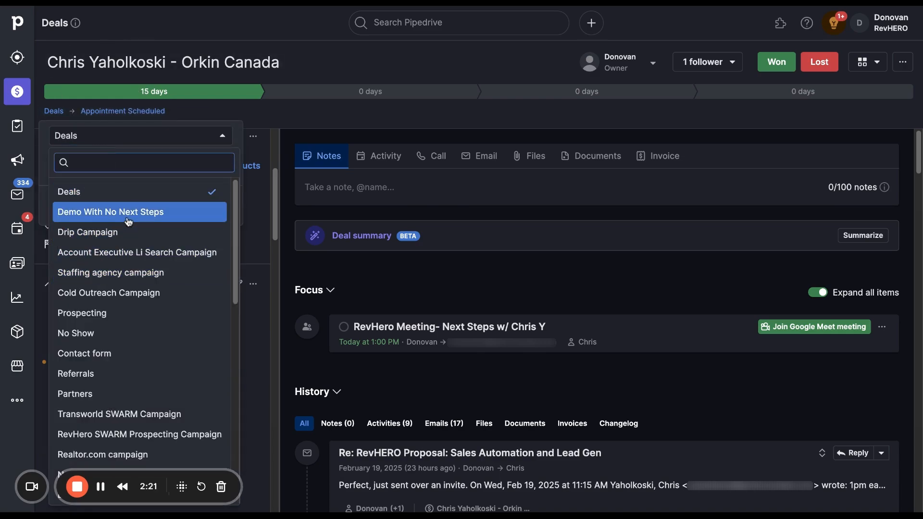
pyautogui.scroll(-5, 128, 222)
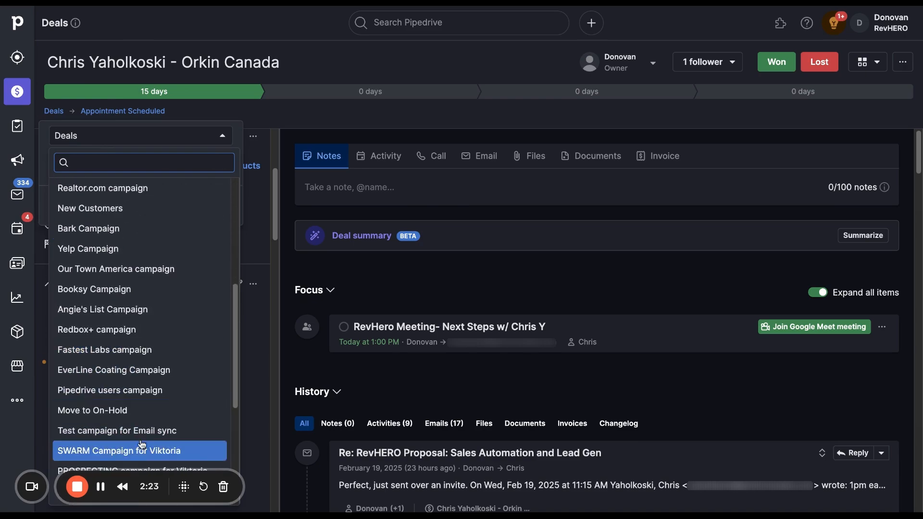
pyautogui.scroll(-5, 116, 247)
pyautogui.scroll(10, 127, 255)
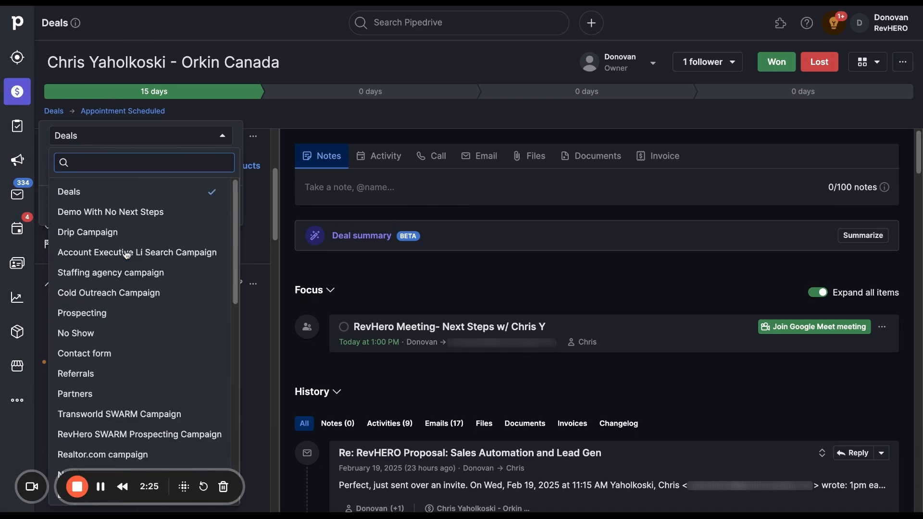
pyautogui.click(100, 235)
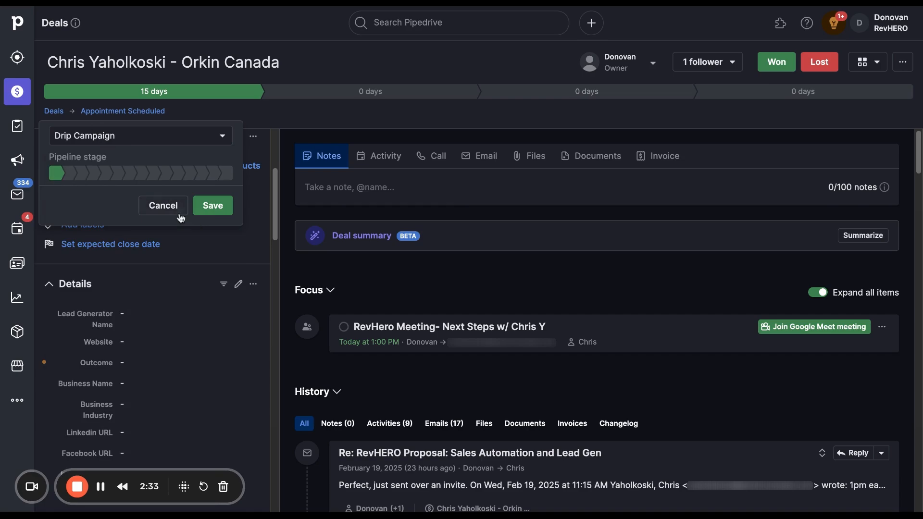
pyautogui.click(164, 206)
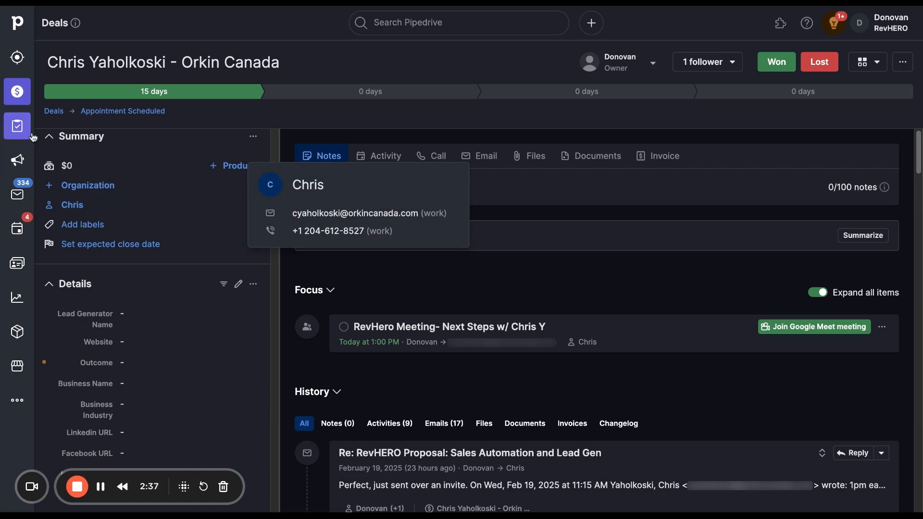
# Return to the deals board and look through the list of available pipelines
pyautogui.click(26, 98)
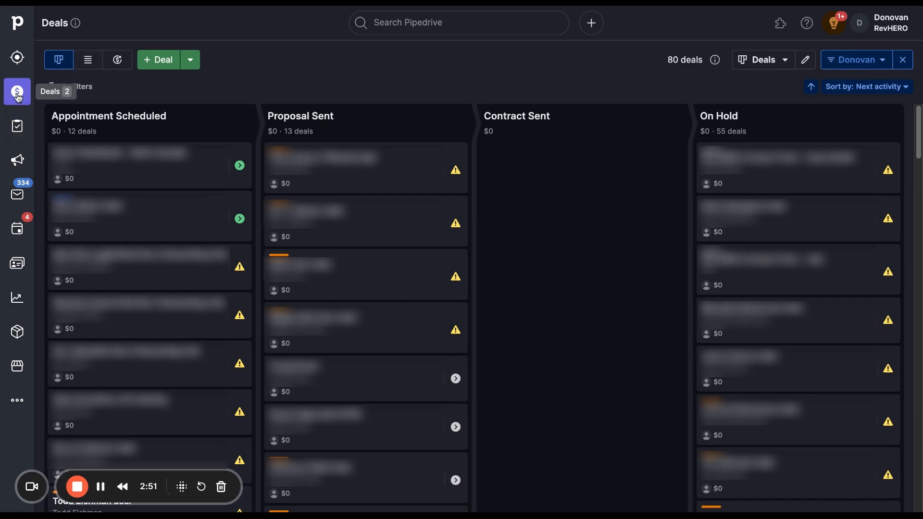
pyautogui.click(771, 65)
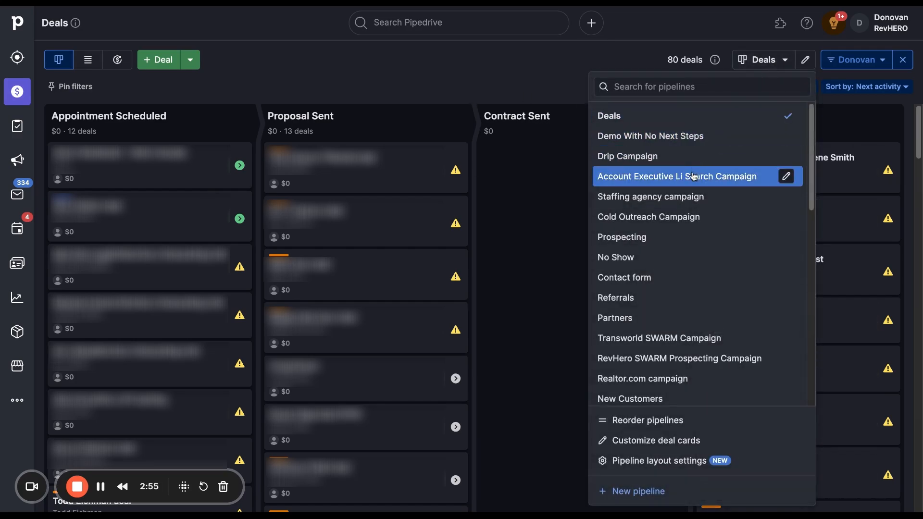
pyautogui.scroll(-5, 696, 178)
pyautogui.scroll(-5, 695, 179)
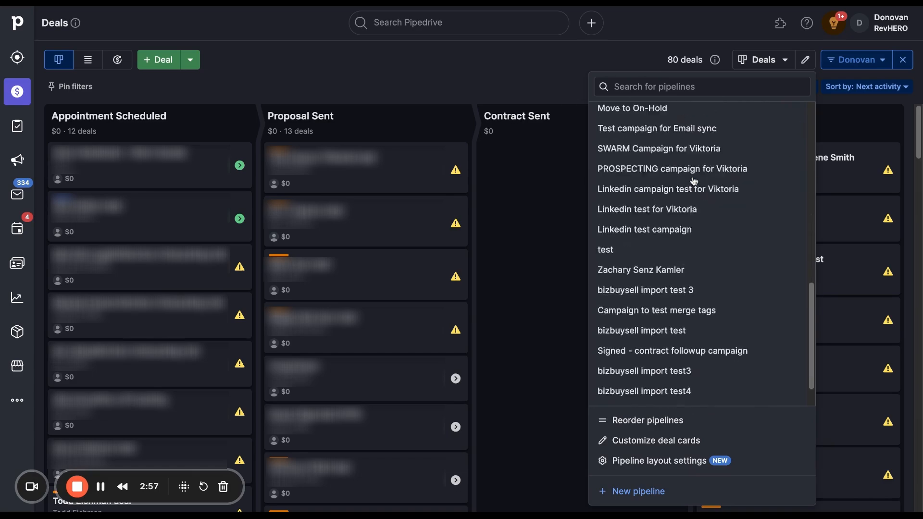
# Look through the list of pipelines and switch the board to Demo With No Next Steps
pyautogui.scroll(4, 722, 272)
pyautogui.scroll(6, 678, 275)
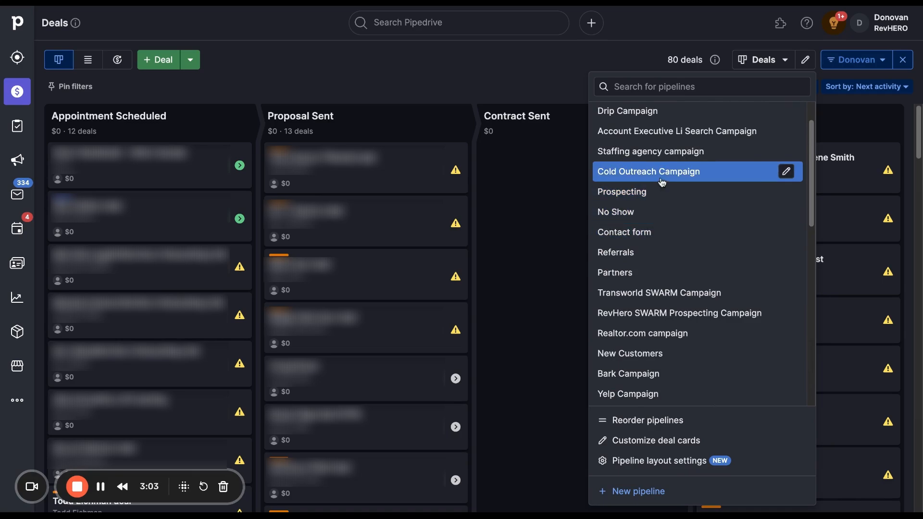
pyautogui.scroll(-3, 666, 274)
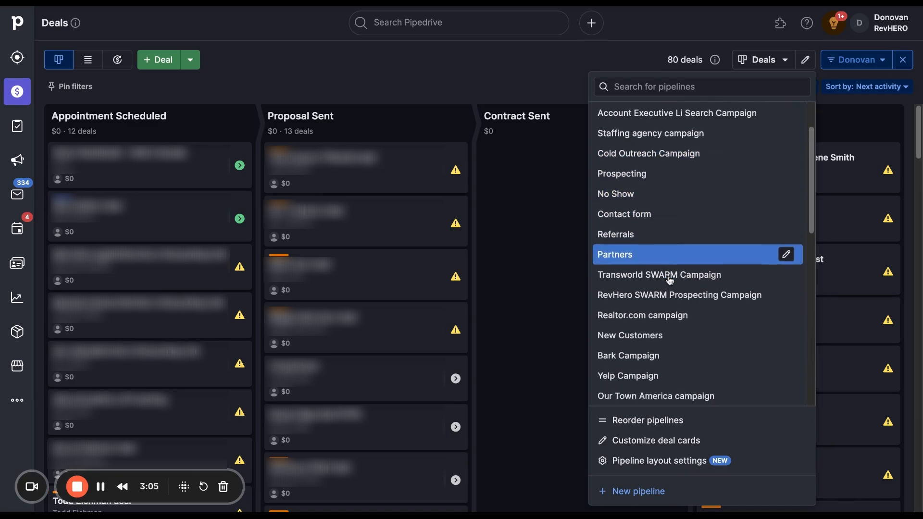
pyautogui.scroll(-10, 670, 286)
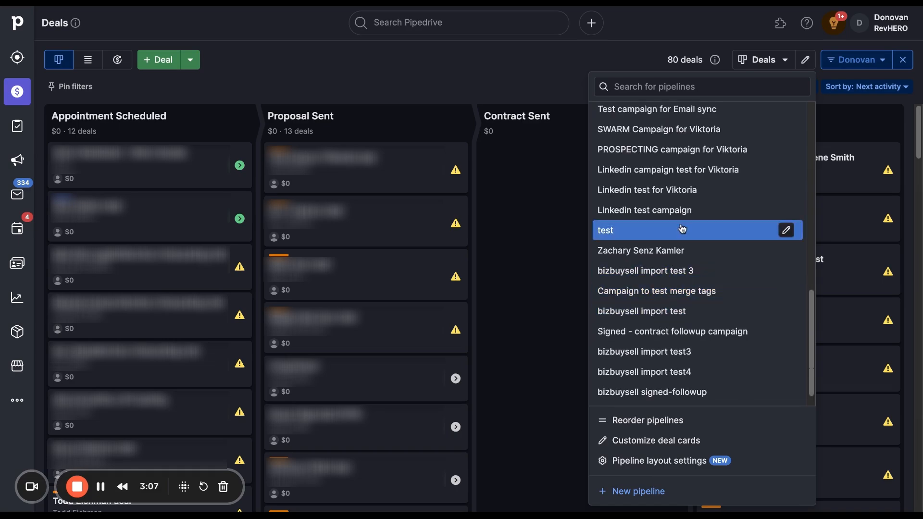
pyautogui.scroll(15, 680, 230)
pyautogui.click(678, 133)
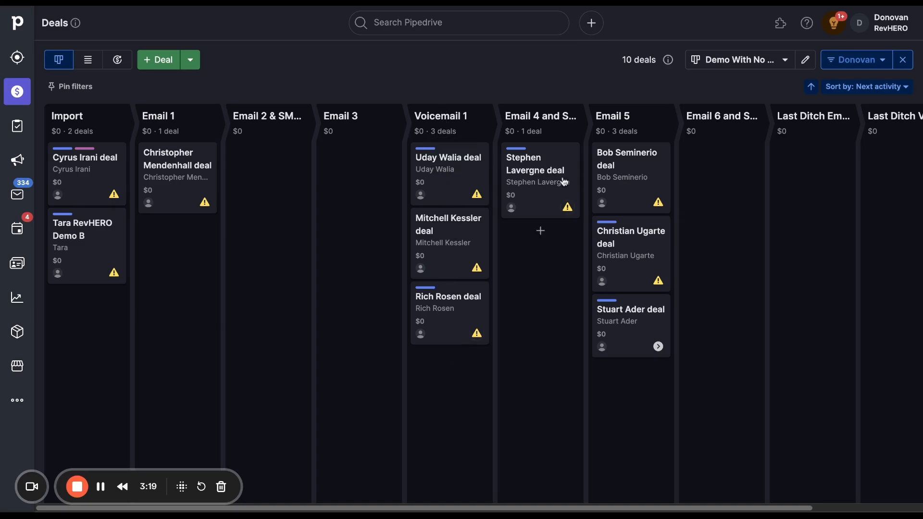
# Look across the Demo With No Next Steps stages, from Import to the last-ditch stages and back
pyautogui.hscroll(3, 539, 207)
pyautogui.hscroll(-3, 824, 182)
pyautogui.hscroll(1, 654, 150)
pyautogui.hscroll(-1, 392, 216)
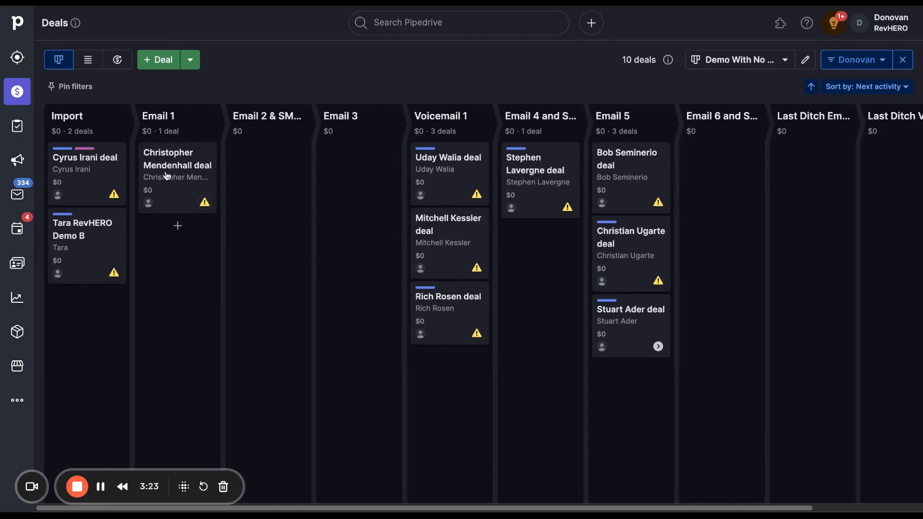
# Try moving the deal in the Email 1 stage to Email 2 & SMS 1 and bring it back to Email 1
pyautogui.moveTo(166, 176); pyautogui.dragTo(266, 169)
pyautogui.moveTo(266, 169); pyautogui.dragTo(178, 180)
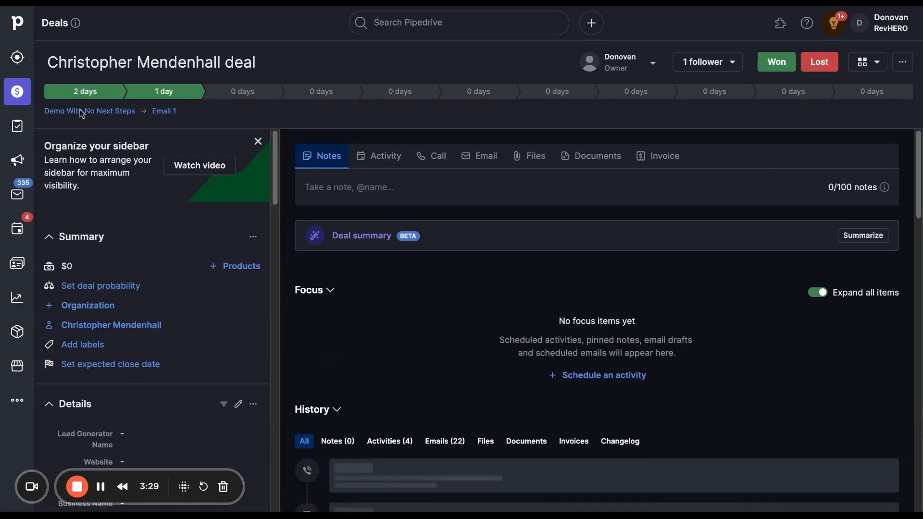
# Check the pipelines available for the Email 1 deal, cancel the pipeline change and return to the deals board
pyautogui.click(126, 111)
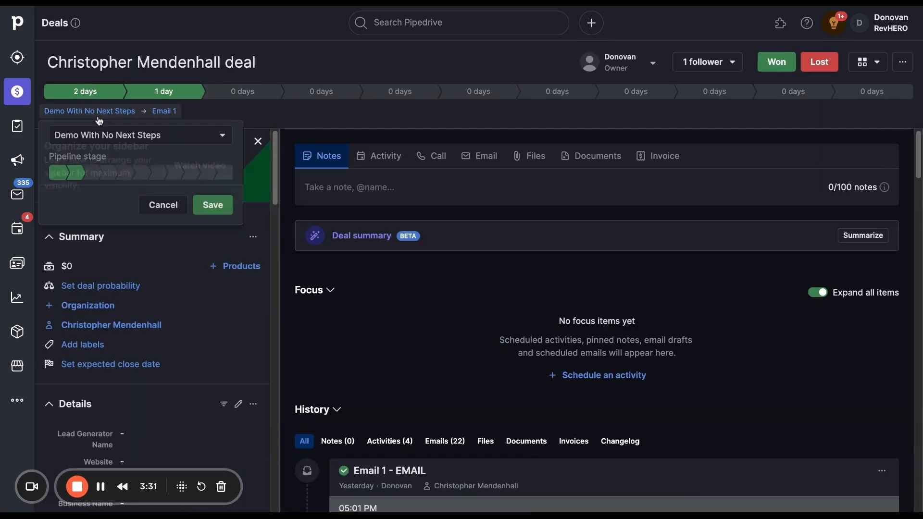
pyautogui.click(139, 134)
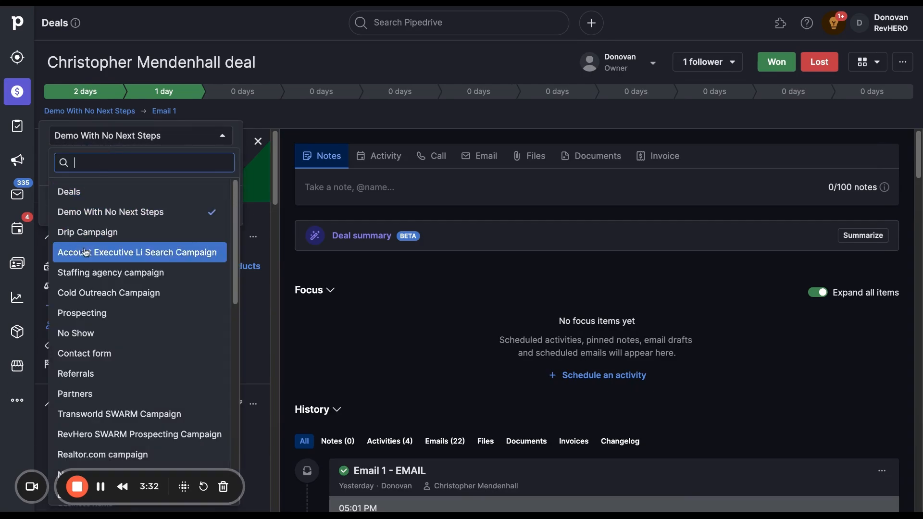
pyautogui.click(137, 135)
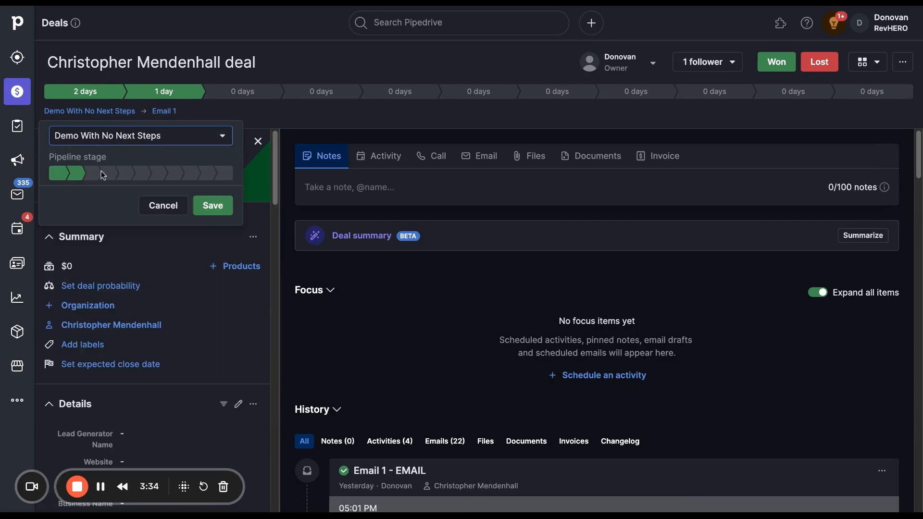
pyautogui.click(163, 206)
pyautogui.click(17, 14)
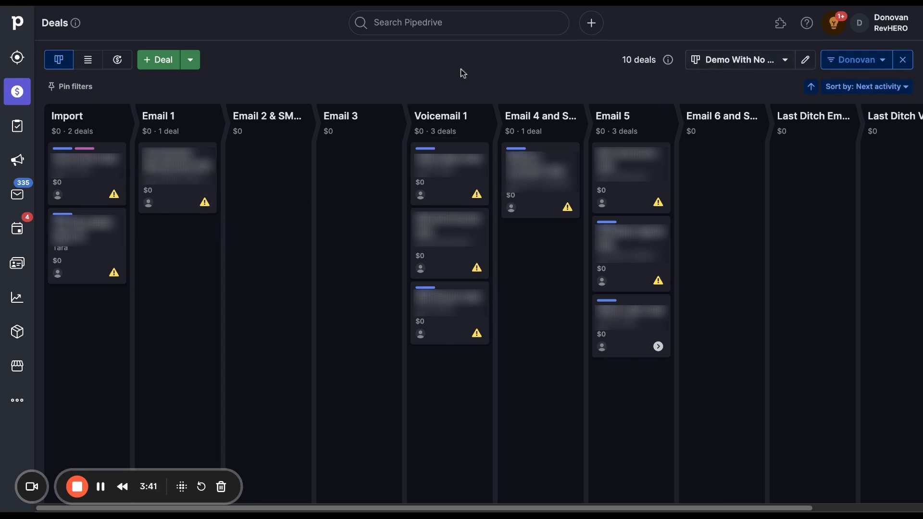
# Examine the rotting-day settings of the Import, Email 1, Email 2 & SMS 1 and Email 3 stages, and leave the pipeline editor without saving
pyautogui.click(805, 63)
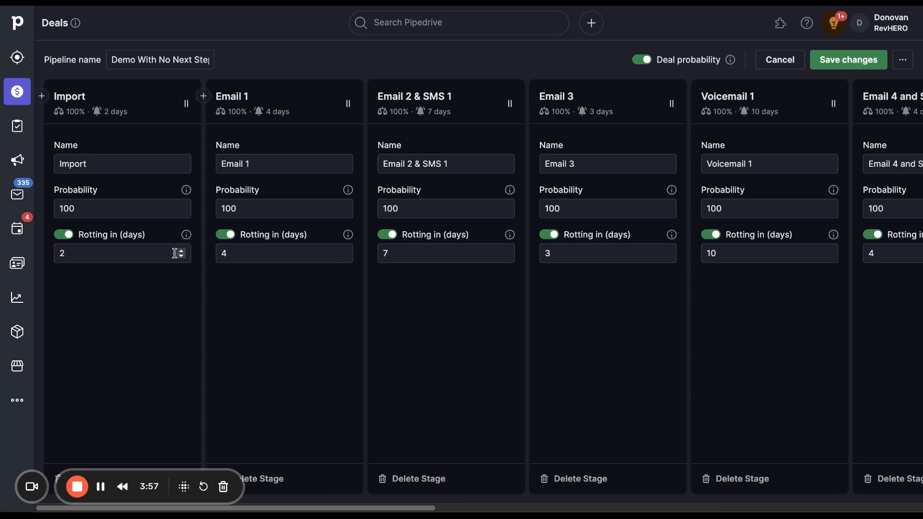
pyautogui.doubleClick(86, 252)
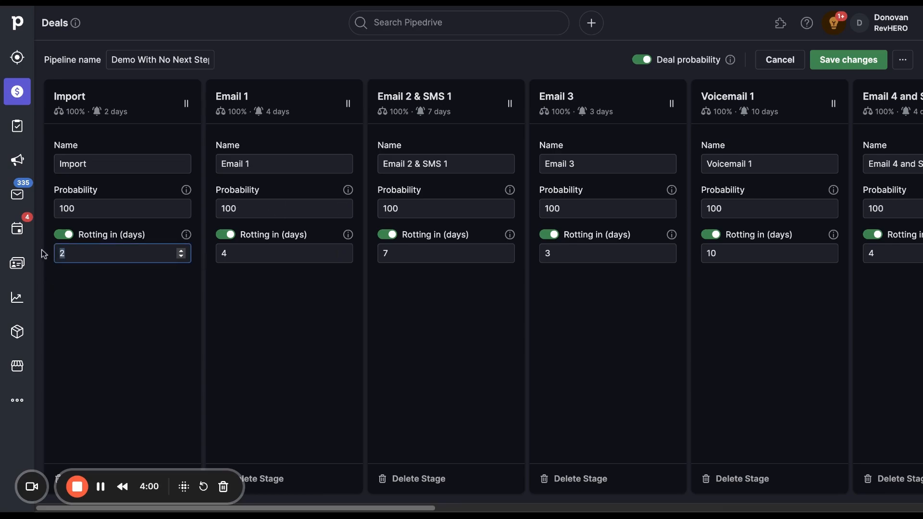
pyautogui.click(74, 257)
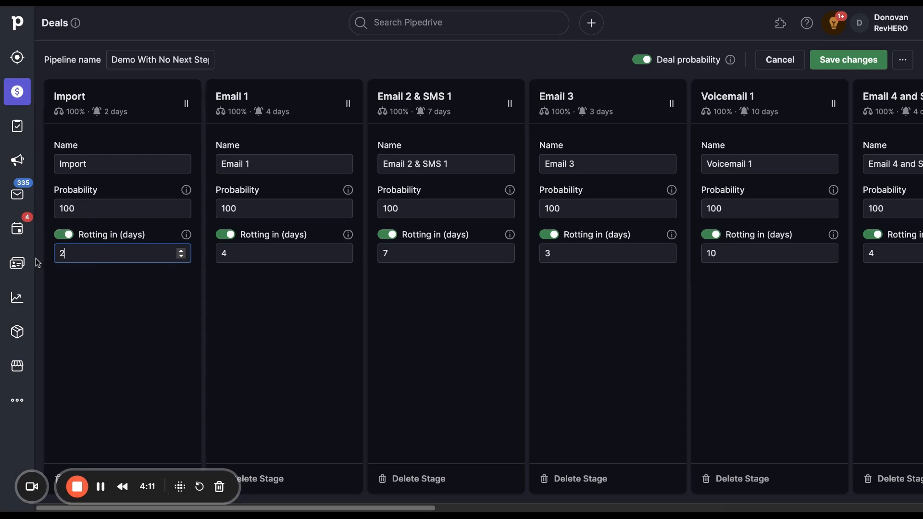
pyautogui.click(75, 272)
pyautogui.doubleClick(77, 251)
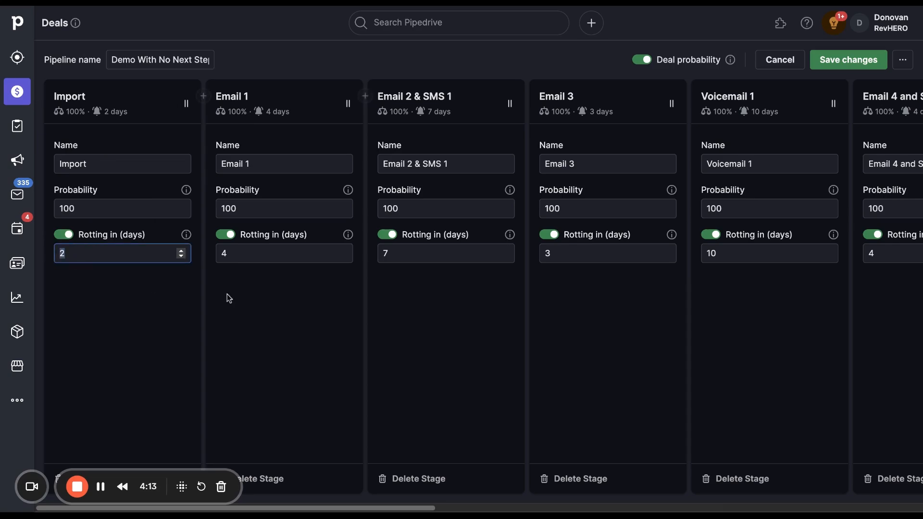
pyautogui.doubleClick(231, 259)
pyautogui.doubleClick(383, 254)
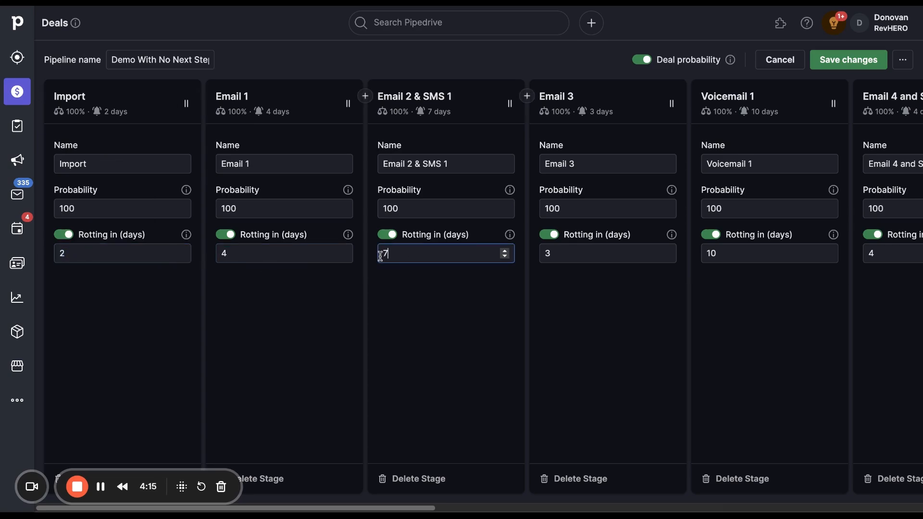
pyautogui.doubleClick(586, 254)
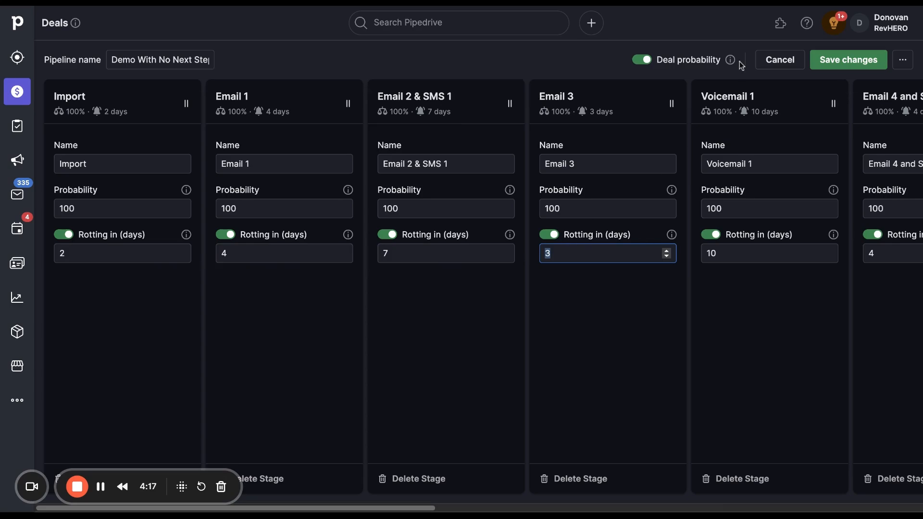
pyautogui.click(780, 60)
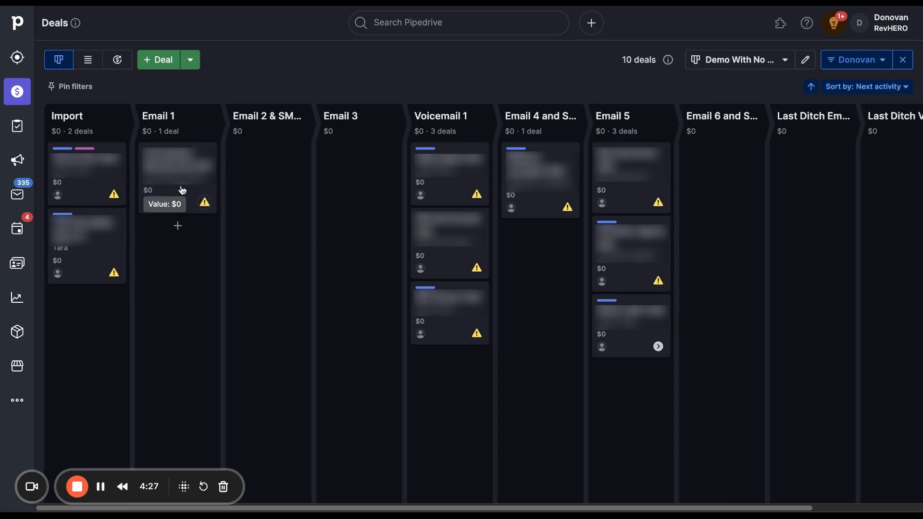
# Browse the boards of the Deals, Staffing agency campaign and Referrals pipelines
pyautogui.moveTo(182, 187)
pyautogui.mouseDown()
pyautogui.moveTo(244, 182)
pyautogui.moveTo(178, 183)
pyautogui.mouseUp()
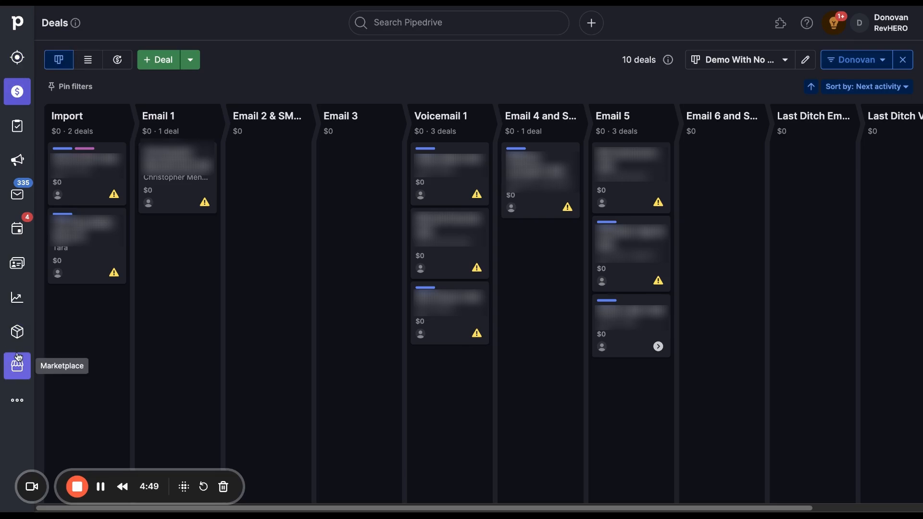
pyautogui.click(712, 68)
pyautogui.click(616, 113)
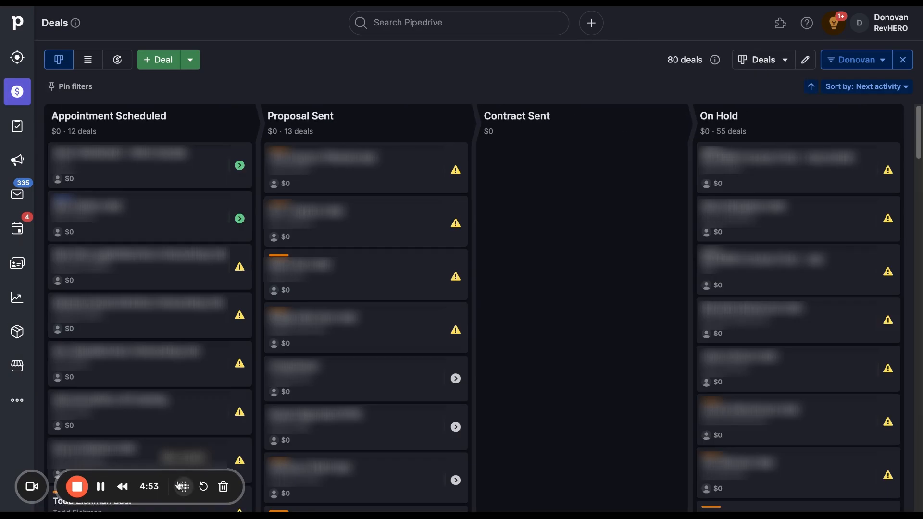
pyautogui.click(763, 60)
pyautogui.click(645, 198)
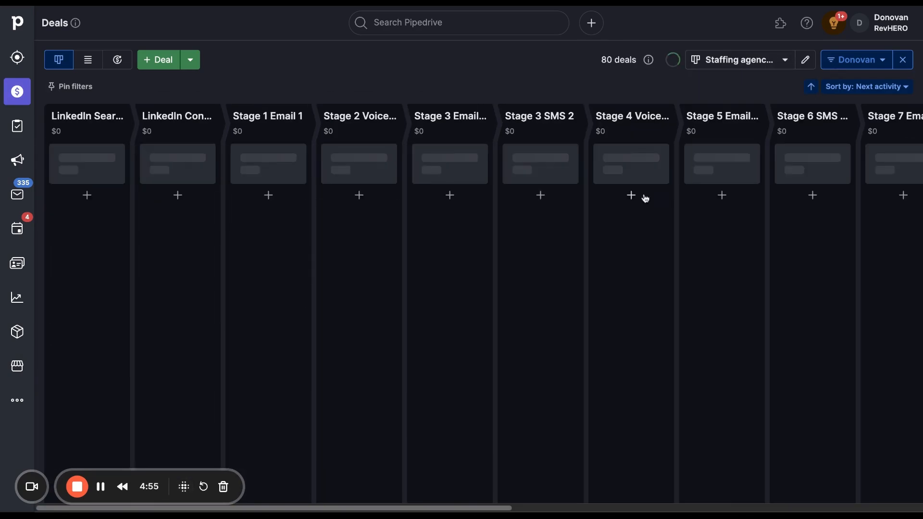
pyautogui.click(751, 65)
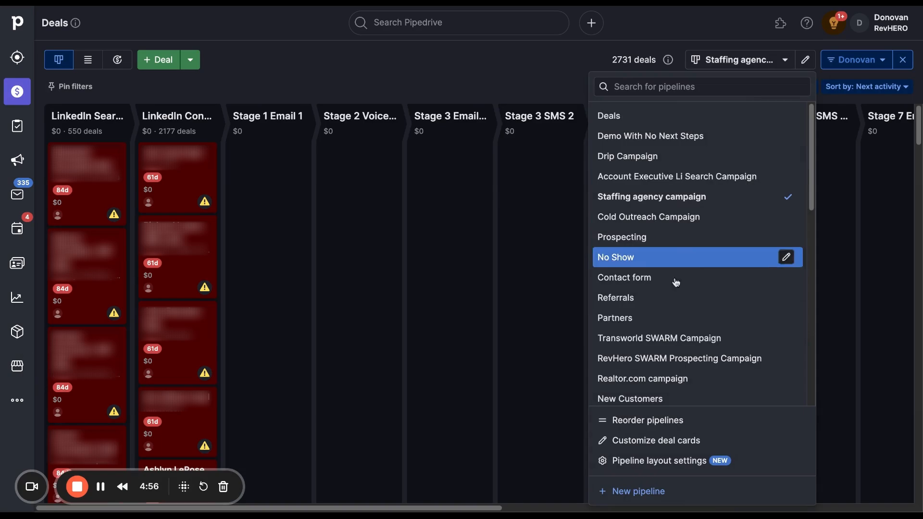
pyautogui.click(643, 296)
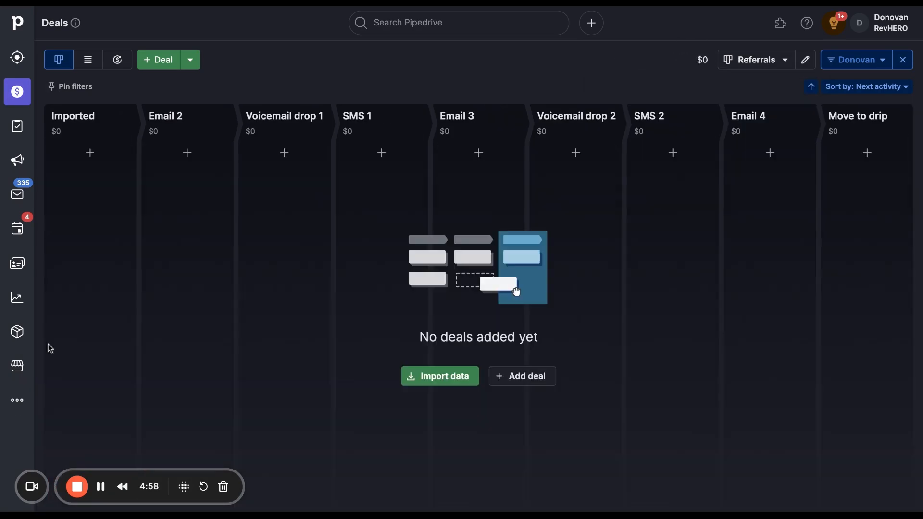
# View the data import page from the empty Referrals pipeline and return to the Deals pipeline board
pyautogui.click(447, 379)
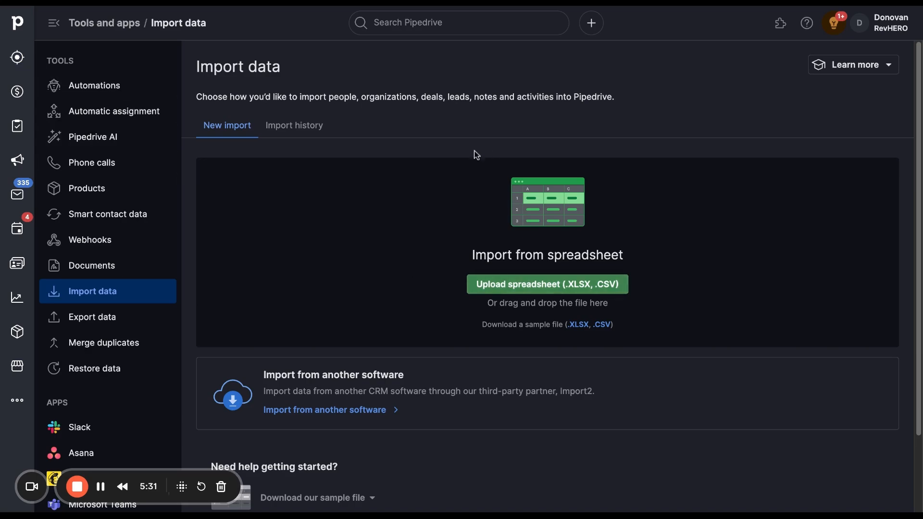
pyautogui.click(20, 91)
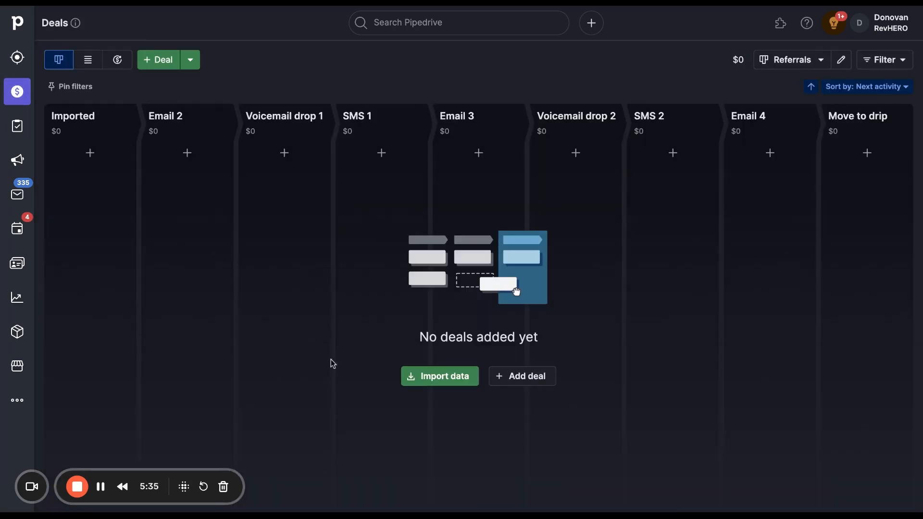
pyautogui.click(802, 61)
pyautogui.click(662, 115)
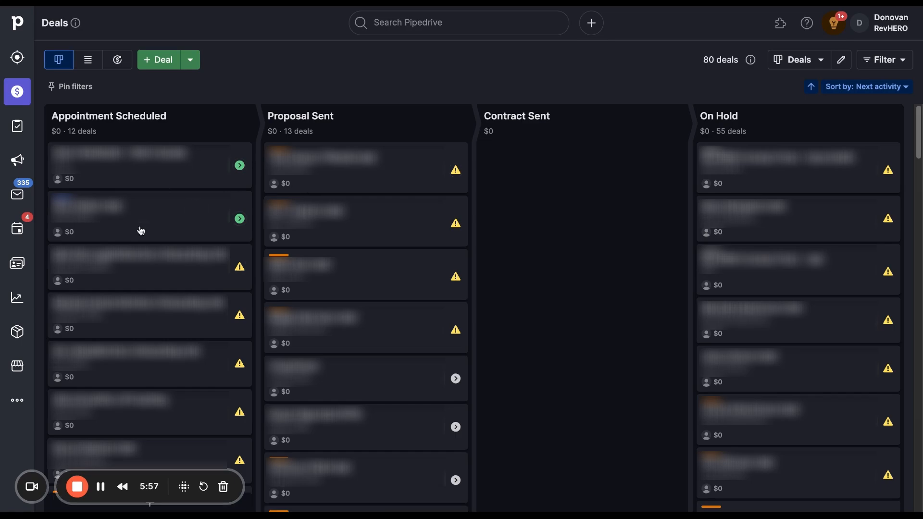
# Open the Orkin Canada deal, check its pipeline and stage options, and return to the deals board
pyautogui.click(170, 179)
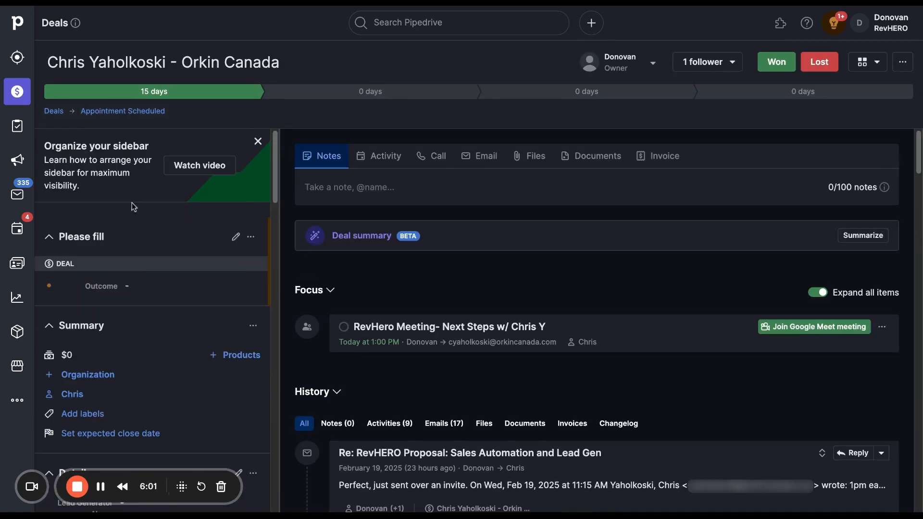
pyautogui.click(103, 115)
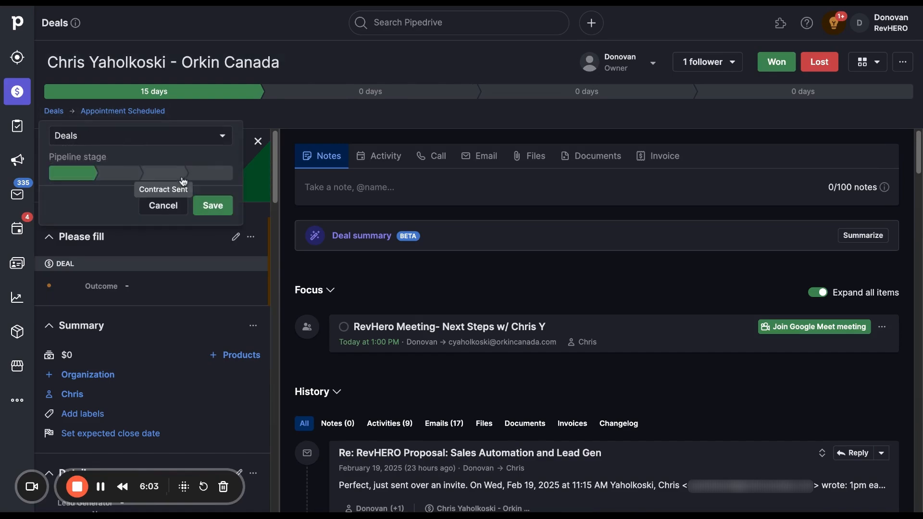
pyautogui.click(202, 20)
pyautogui.hotkey('alt', 'Left')
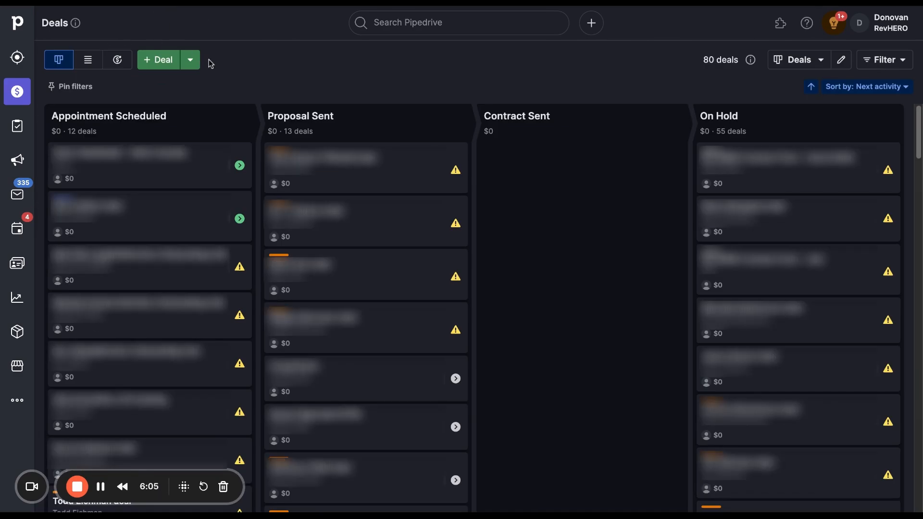
# In the deals list view, start a new filter with the condition that the deal's Pipeline is Demo With No Next Steps
pyautogui.click(89, 62)
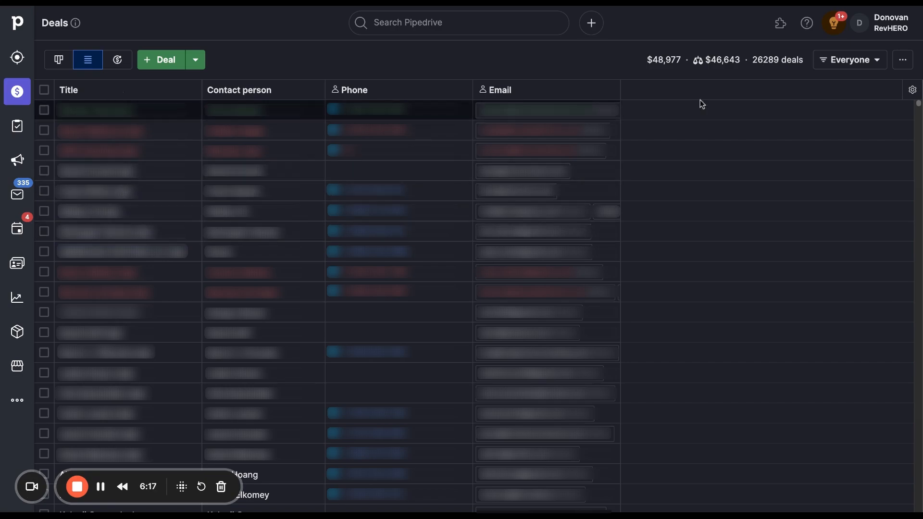
pyautogui.click(879, 65)
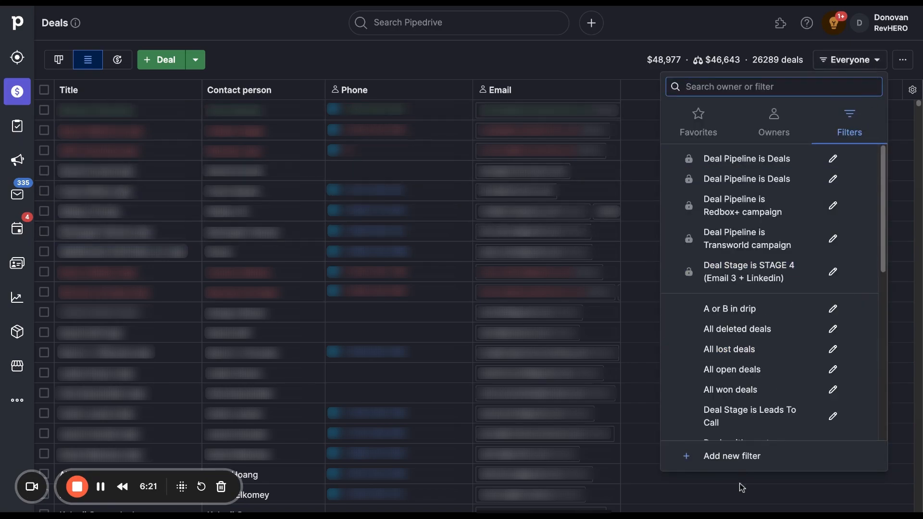
pyautogui.click(743, 456)
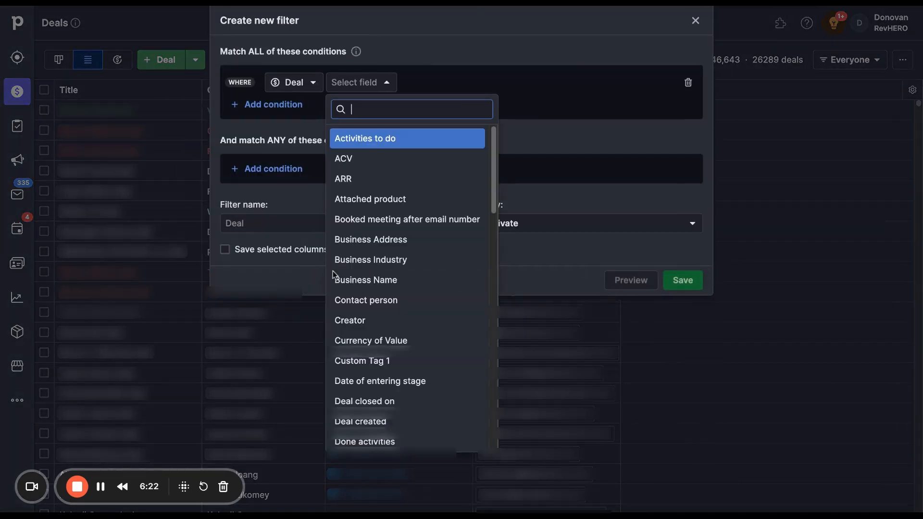
pyautogui.click(369, 80)
pyautogui.click(370, 80)
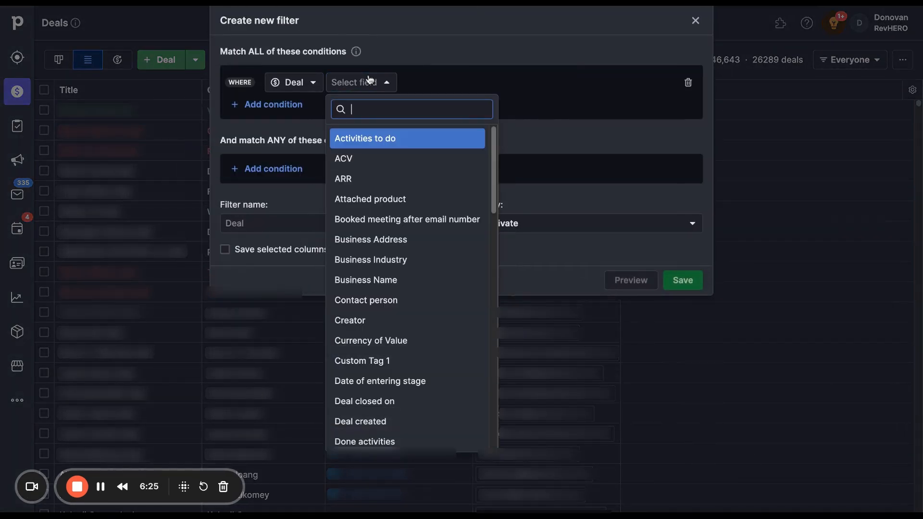
pyautogui.write('pip')
pyautogui.click(383, 140)
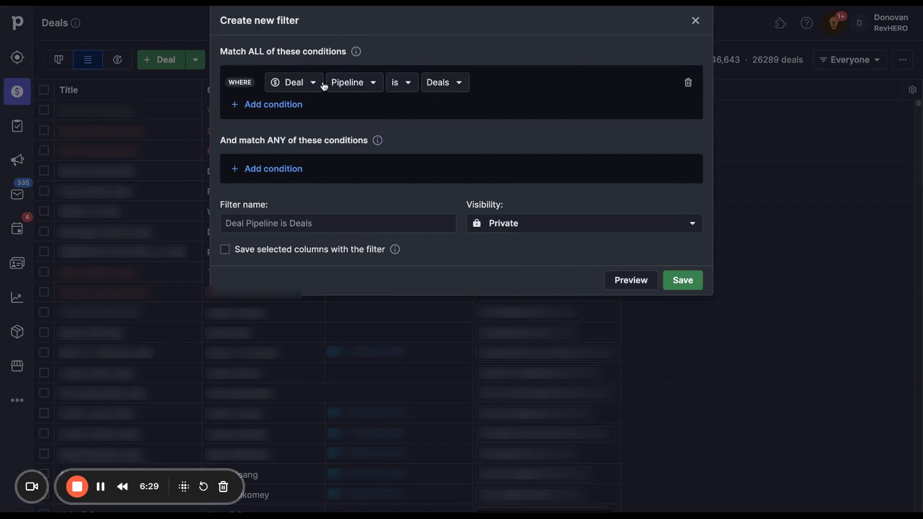
pyautogui.click(436, 88)
pyautogui.click(471, 162)
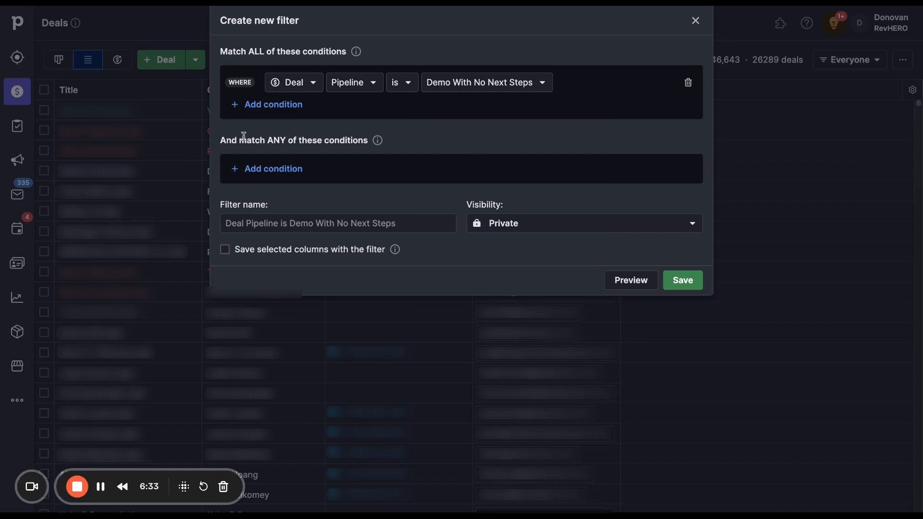
# Add a filter condition that the deal's Stage is STAGE 1 (EMAIL + VOICEMAIL), save the filter, and clear it from the deals list
pyautogui.click(259, 105)
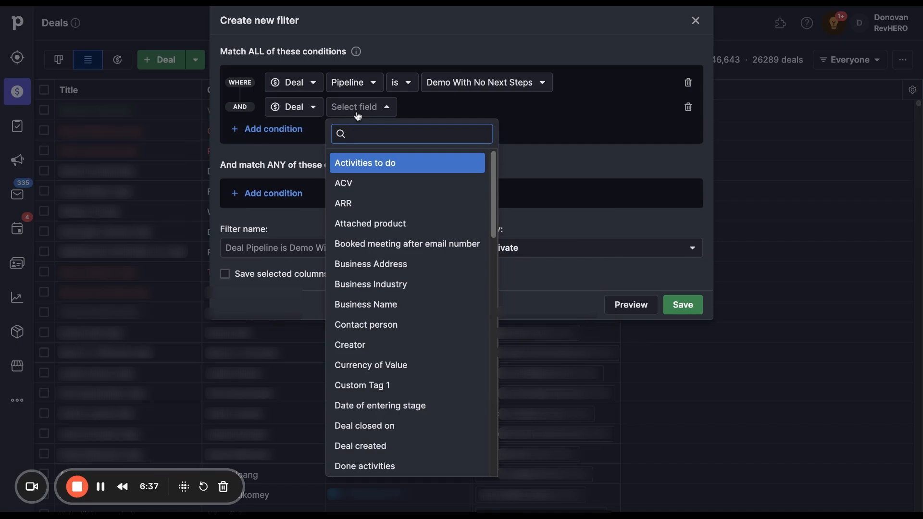
pyautogui.write('sta')
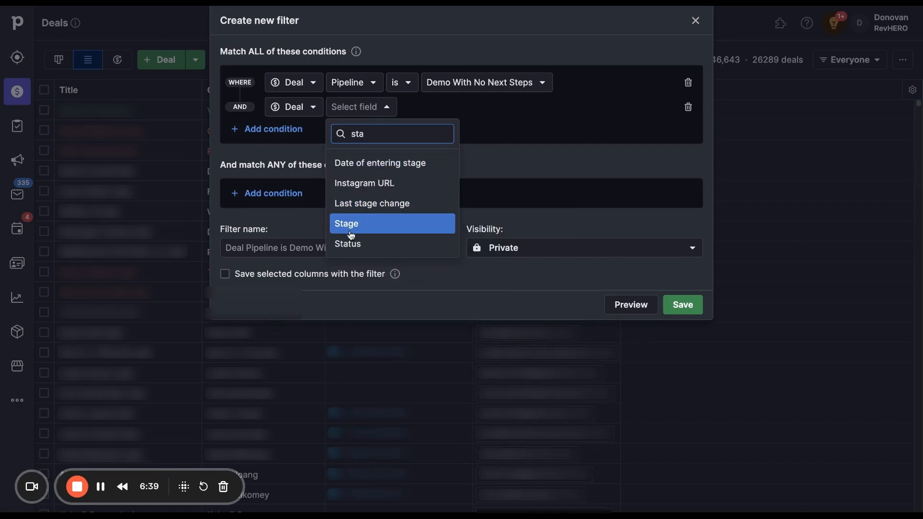
pyautogui.click(351, 236)
pyautogui.click(431, 110)
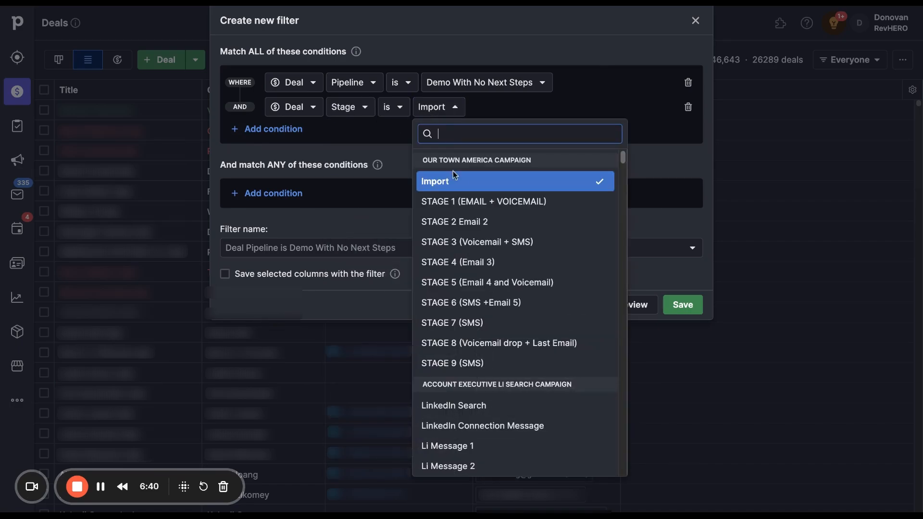
pyautogui.click(480, 202)
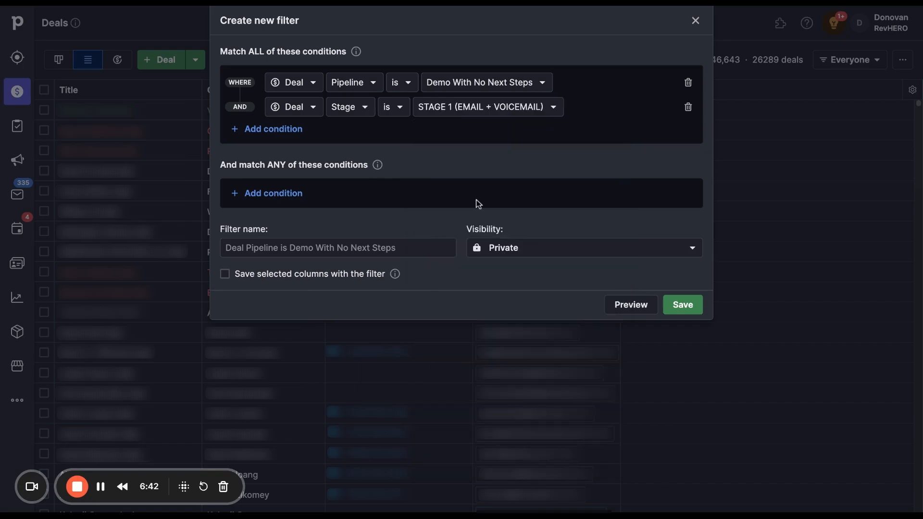
pyautogui.click(671, 306)
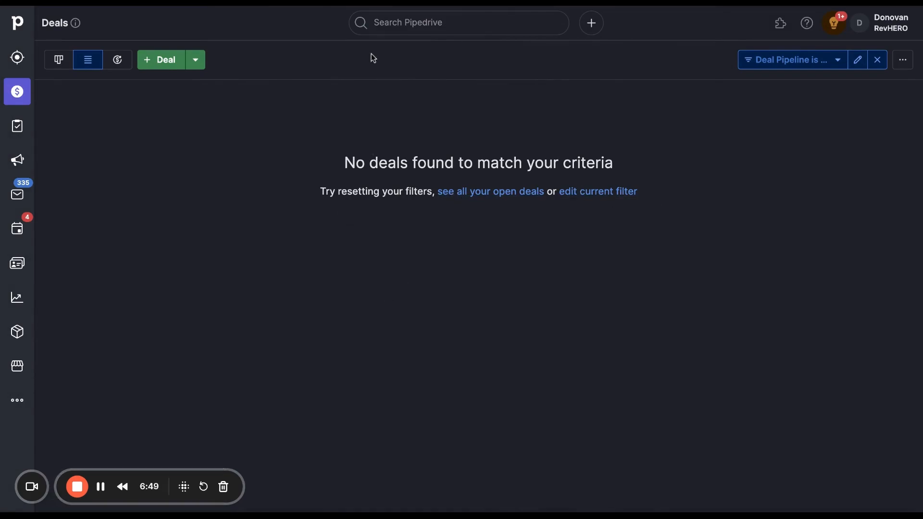
pyautogui.click(878, 59)
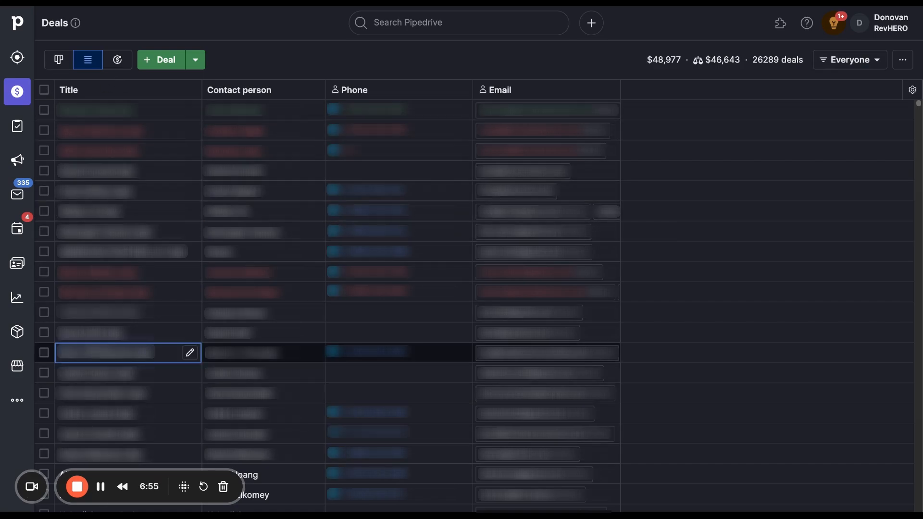
# Select all deals, check the pipeline choices for bulk editing Pipeline/Stage, and close the bulk edit without applying changes
pyautogui.click(44, 90)
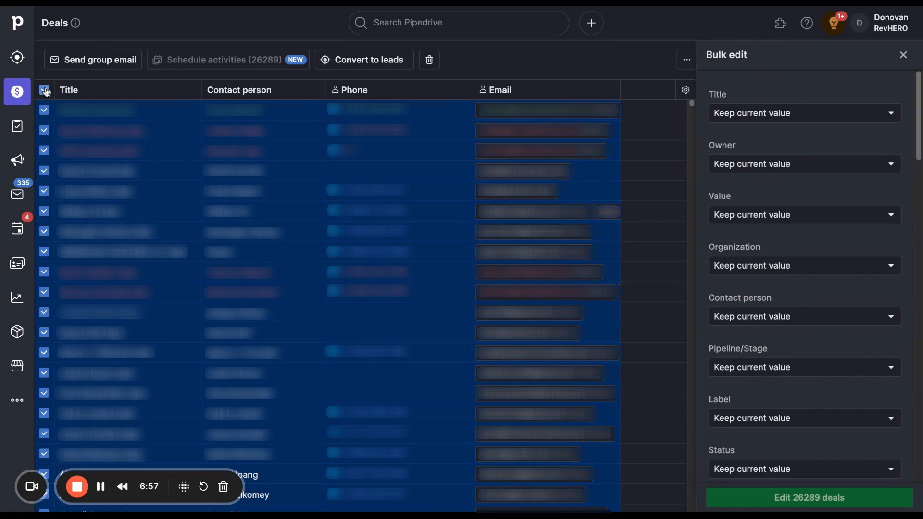
pyautogui.click(761, 375)
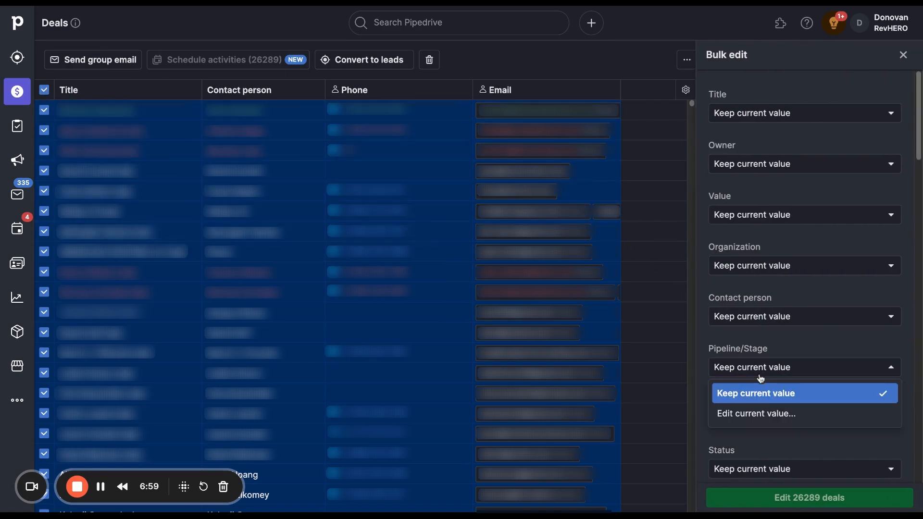
pyautogui.click(757, 415)
pyautogui.click(773, 369)
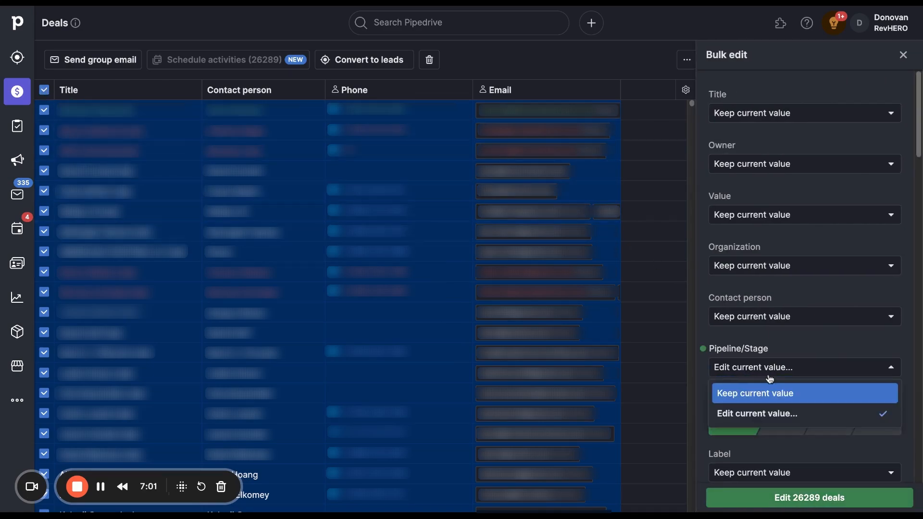
pyautogui.click(769, 375)
pyautogui.click(766, 391)
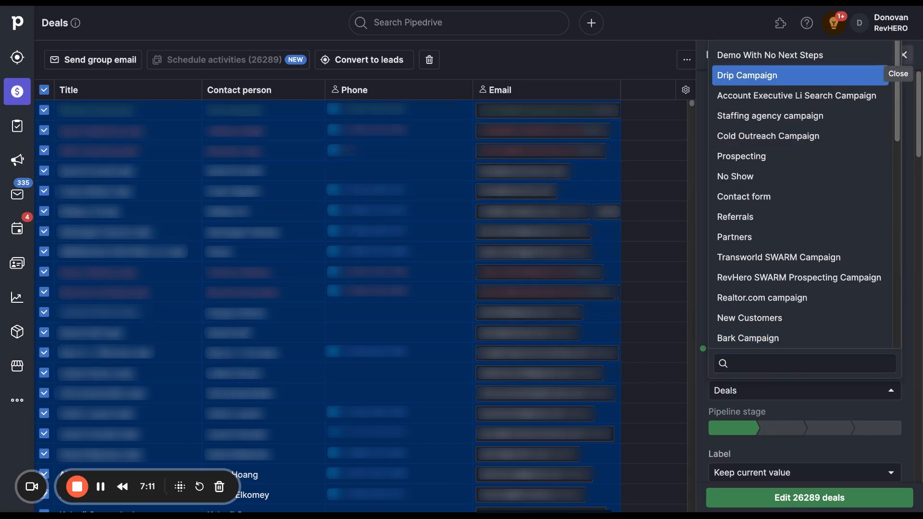
pyautogui.click(905, 55)
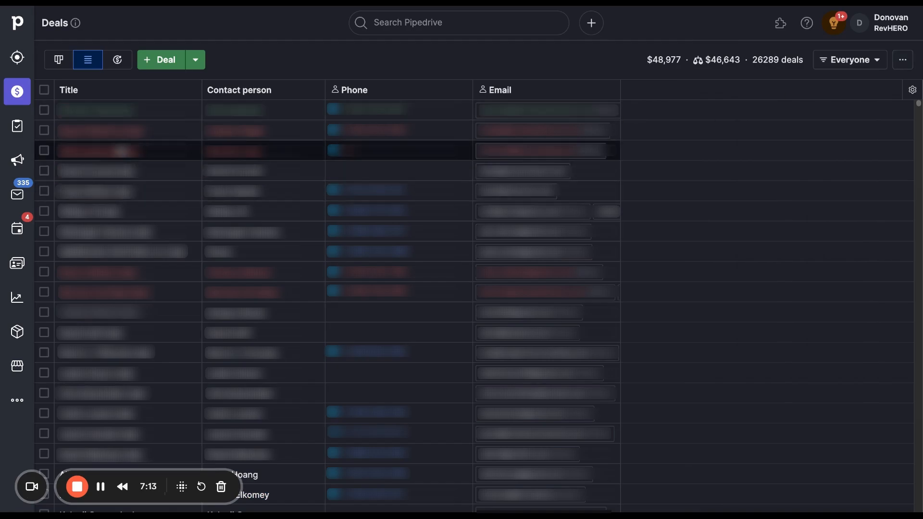
# Open the Orkin Canada deal from the pipeline board and start an activity whose subject is to call the contact in 6 mo
pyautogui.click(62, 61)
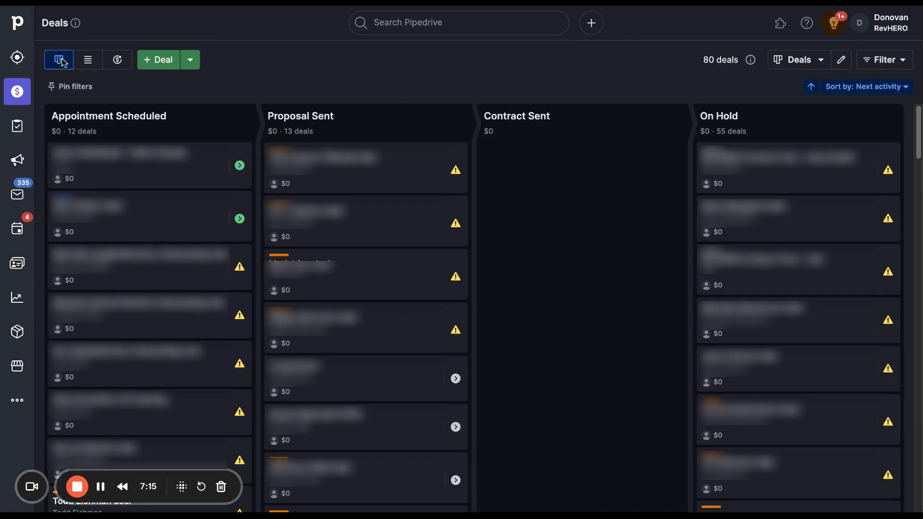
pyautogui.click(139, 171)
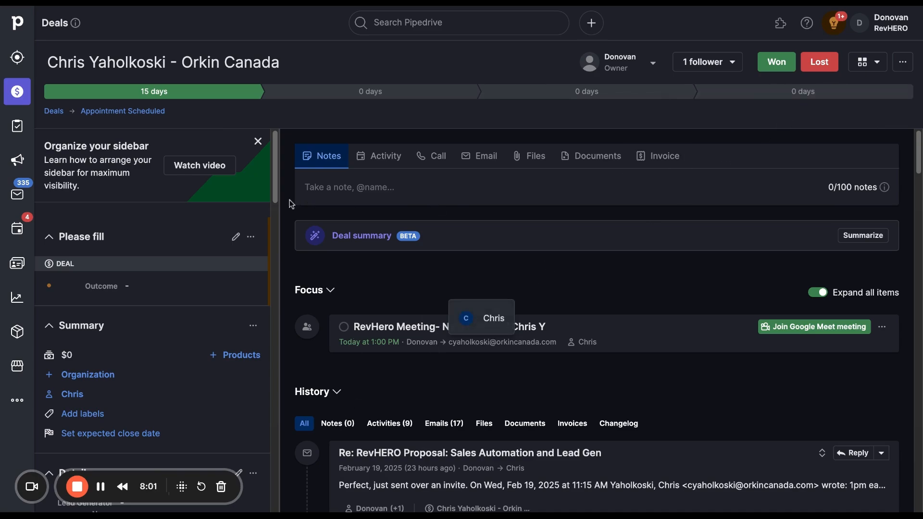
pyautogui.click(373, 166)
pyautogui.click(374, 195)
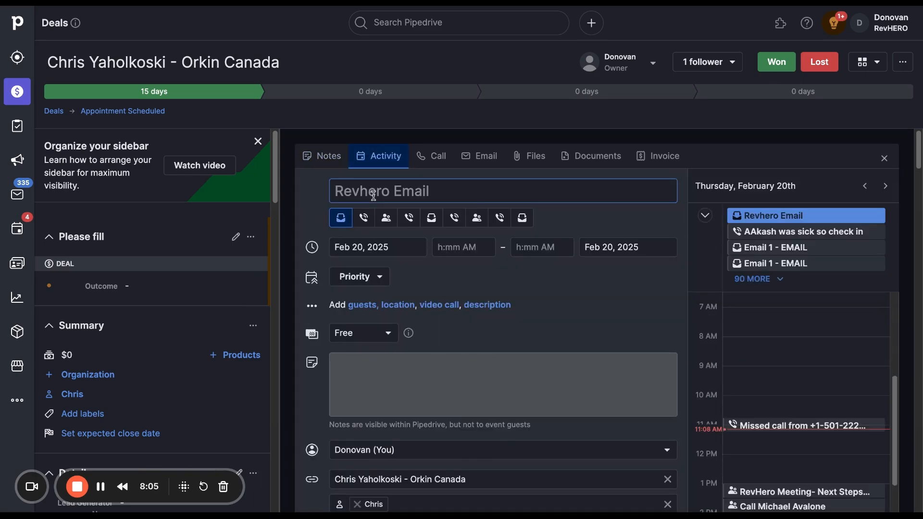
pyautogui.write('Call Ca')
pyautogui.press('BackSpace')
pyautogui.write('hrill i')
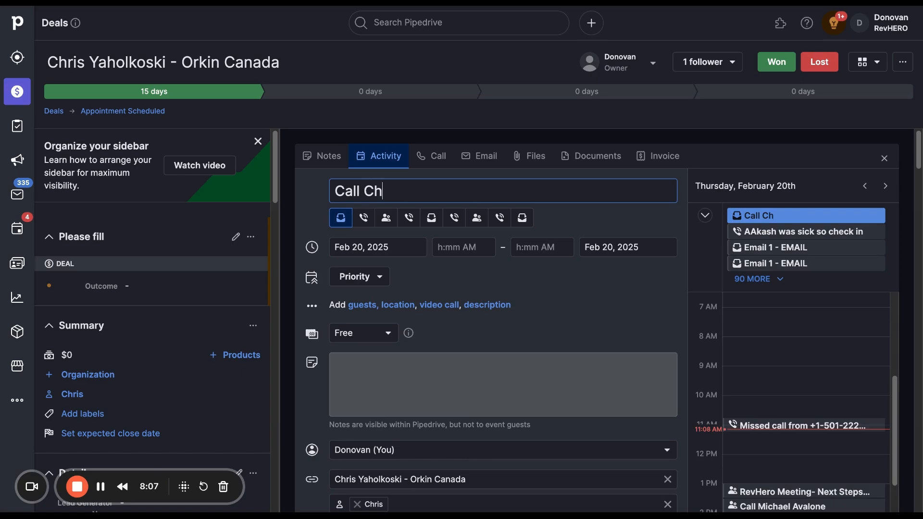
pyautogui.press('BackSpace')
pyautogui.press('BackSpace')
pyautogui.press('BackSpace')
pyautogui.press('BackSpace')
pyautogui.write('ss')
pyautogui.press('BackSpace')
pyautogui.write('in 2')
pyautogui.press('BackSpace')
pyautogui.write('6 mo')
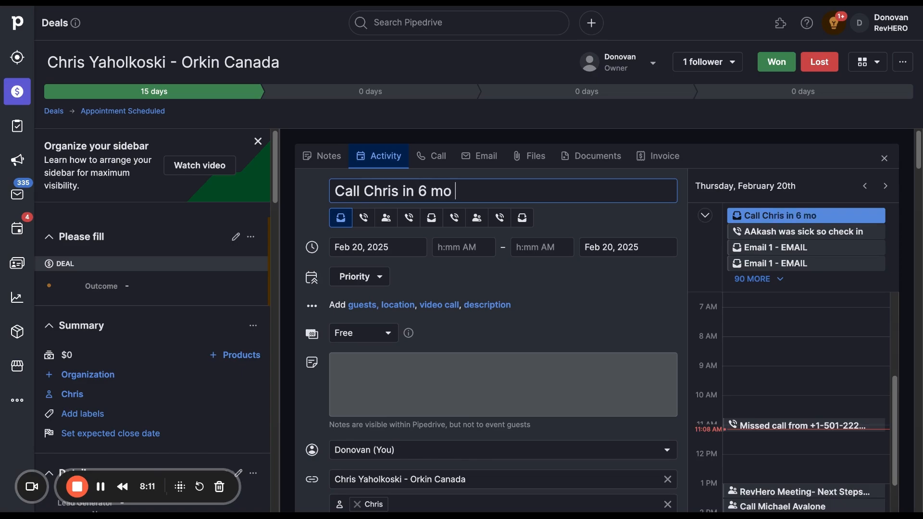
# Set the new activity's date to September 9, 2025 and save the activity
pyautogui.click(392, 249)
pyautogui.click(471, 272)
pyautogui.click(472, 273)
pyautogui.click(471, 273)
pyautogui.click(471, 273)
pyautogui.click(471, 273)
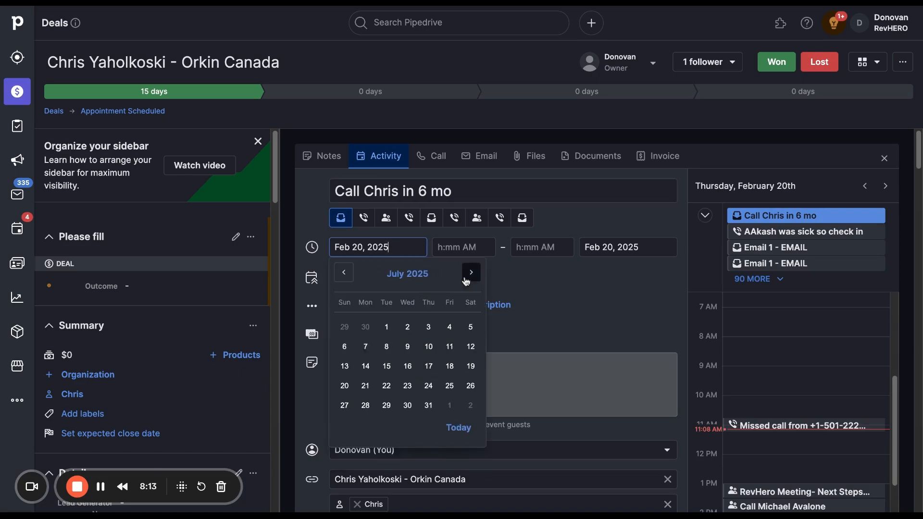
pyautogui.click(471, 273)
pyautogui.click(472, 272)
pyautogui.click(387, 346)
pyautogui.scroll(-2, 531, 324)
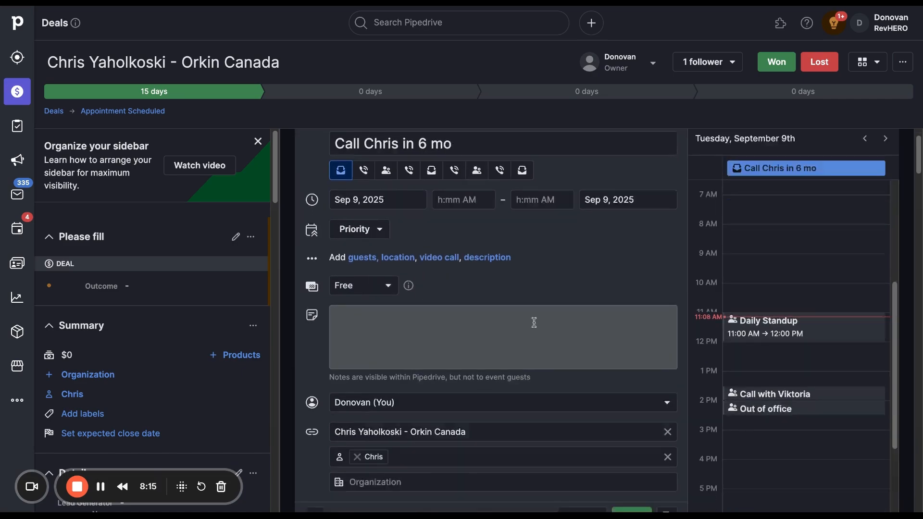
pyautogui.click(629, 474)
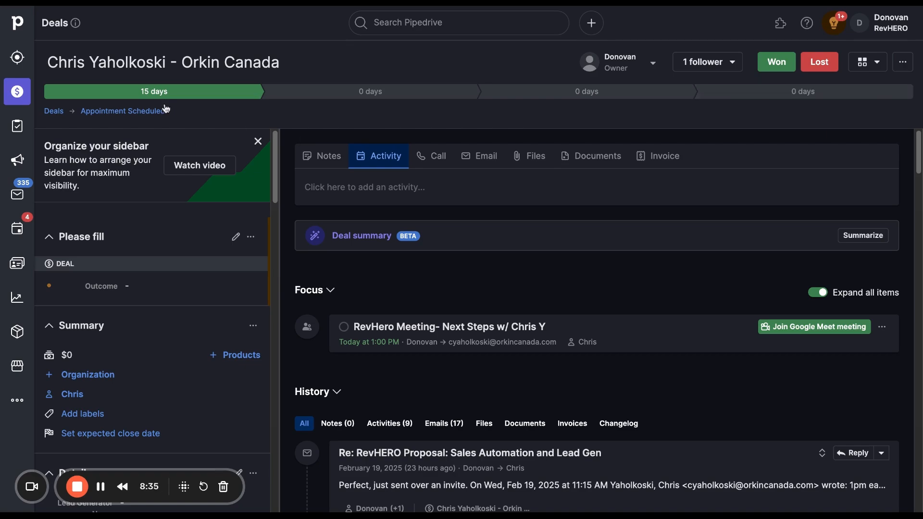
# Open the list of to-do activities
pyautogui.click(20, 234)
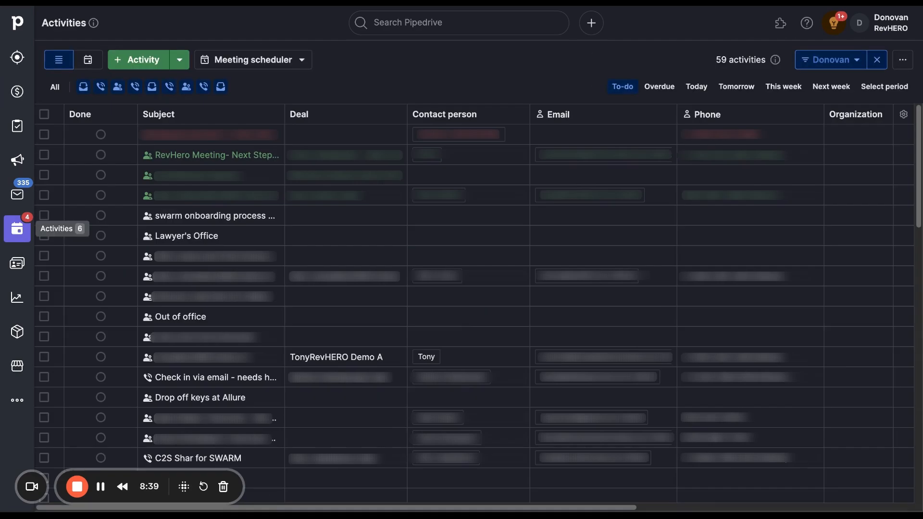